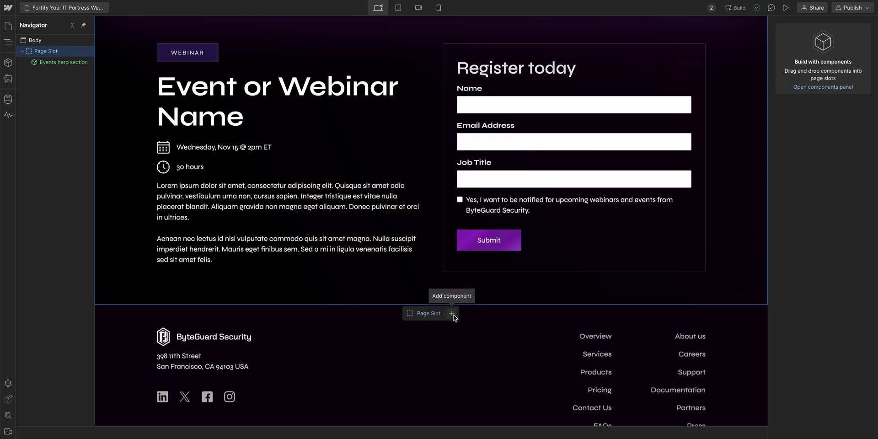
- Drop the Key takeaways section into the empty page slot
left_click(452, 314)
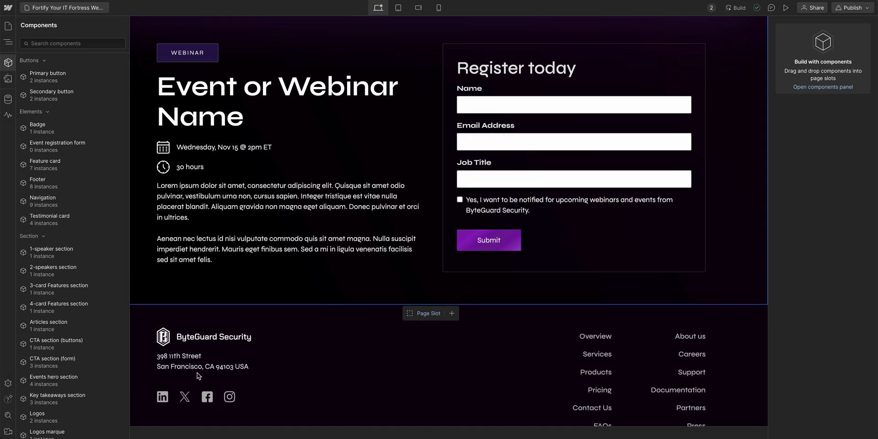
left_click_drag(78, 394, 276, 295)
scroll(276, 295, "down", 4)
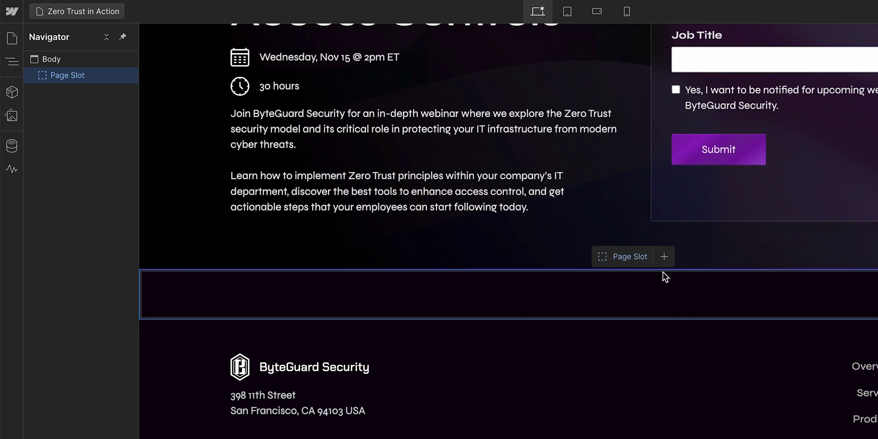
- Retitle the second key takeaway to 'Building Strong Access Controls'
left_click(669, 262)
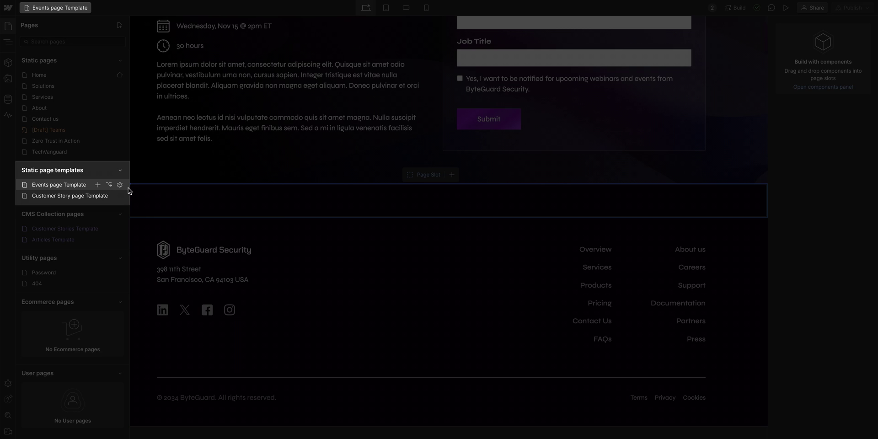
left_click(140, 193)
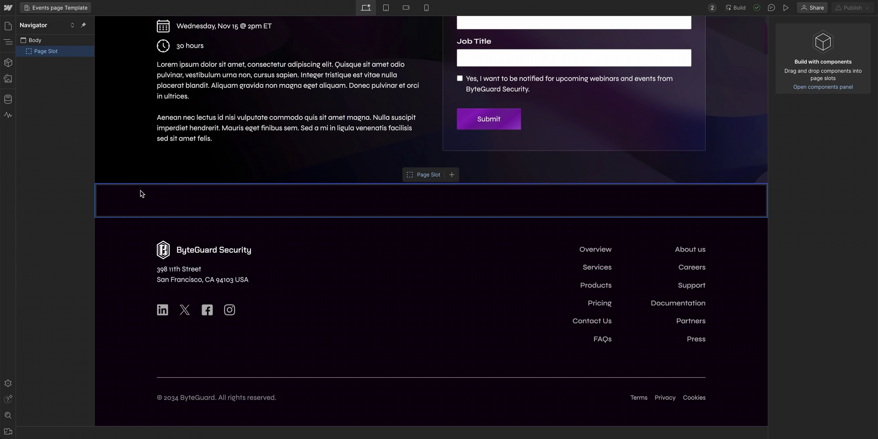
left_click(140, 193)
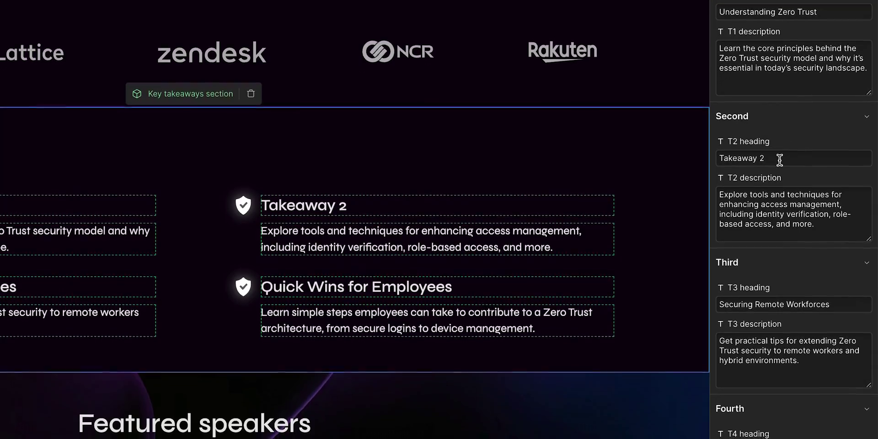
type("Building")
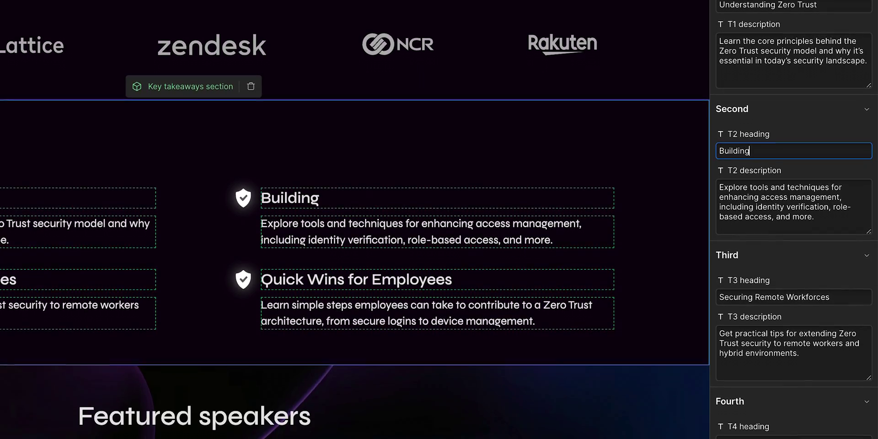
type(" Strong Access Controls")
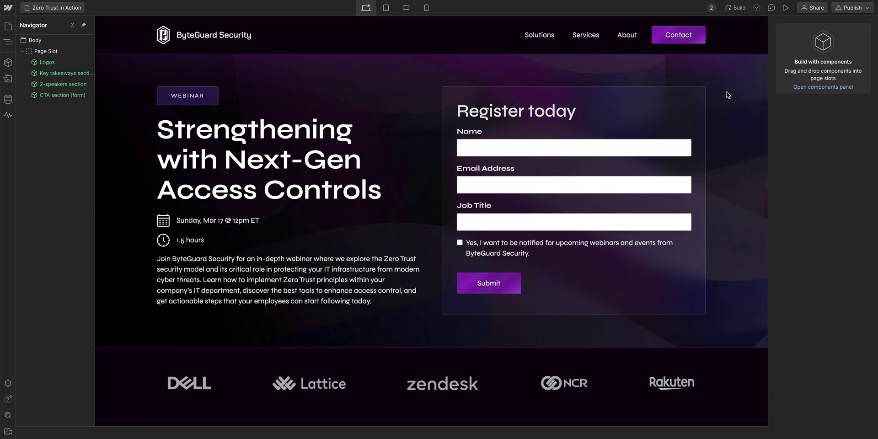
scroll(728, 95, "down", 8)
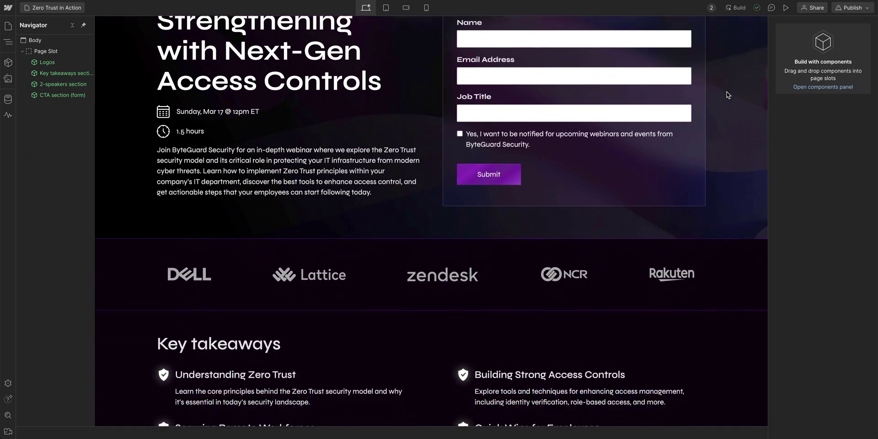
scroll(728, 95, "down", 8)
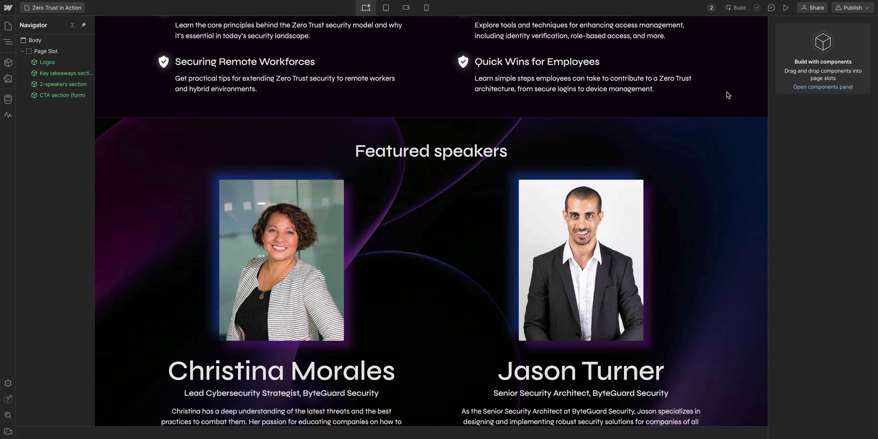
scroll(728, 95, "down", 3)
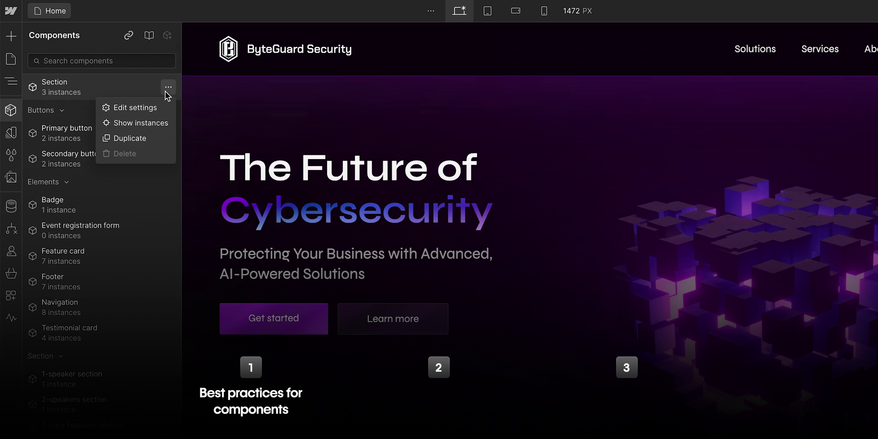
- Rename the Section component to Events hero section and begin a new static page template
left_click(161, 109)
type("Events hero section")
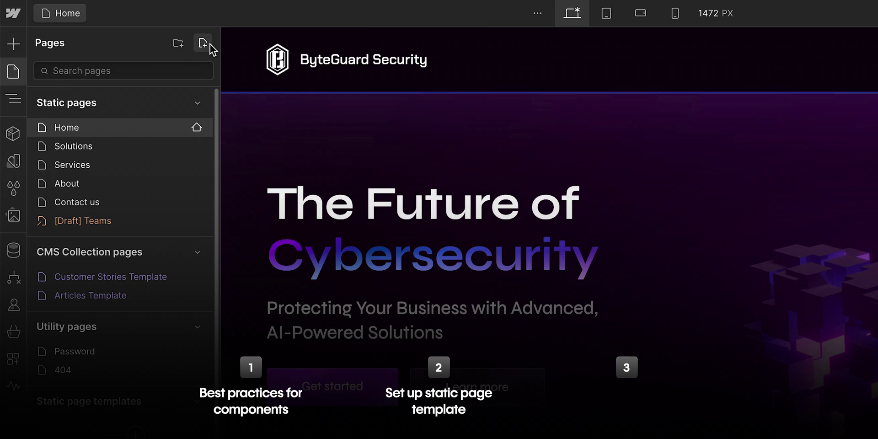
left_click(203, 44)
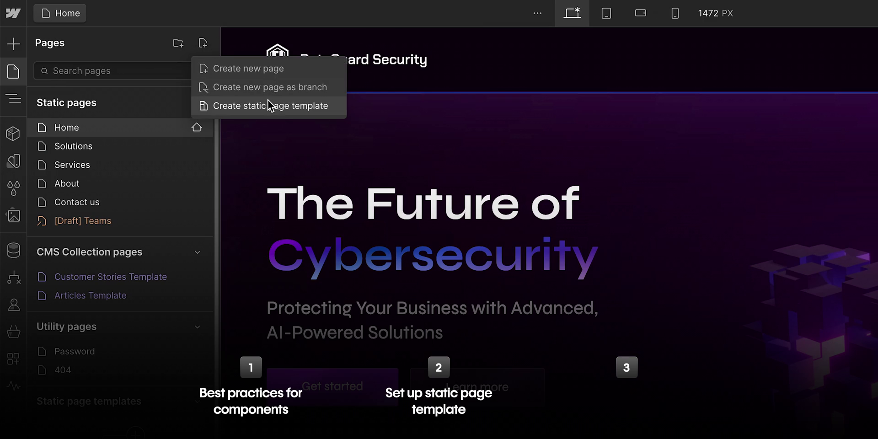
left_click(281, 112)
double_click(295, 164)
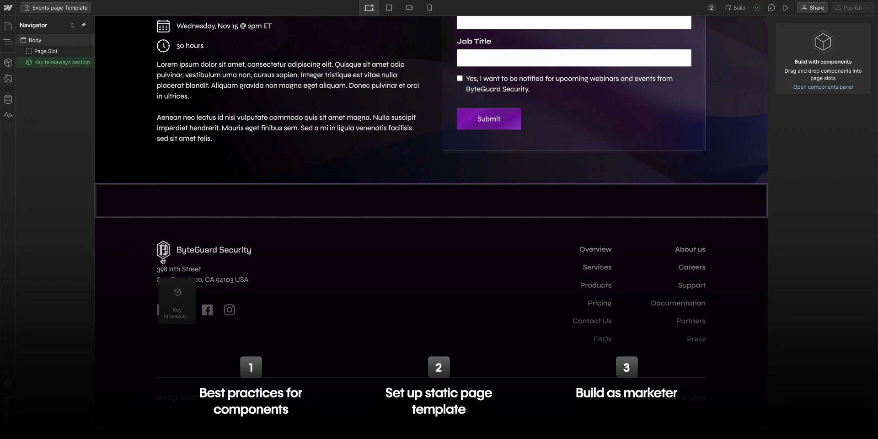
- Add the Key takeaways section, then the 1-speaker section below it, into the template's slot
left_click_drag(170, 286, 201, 209)
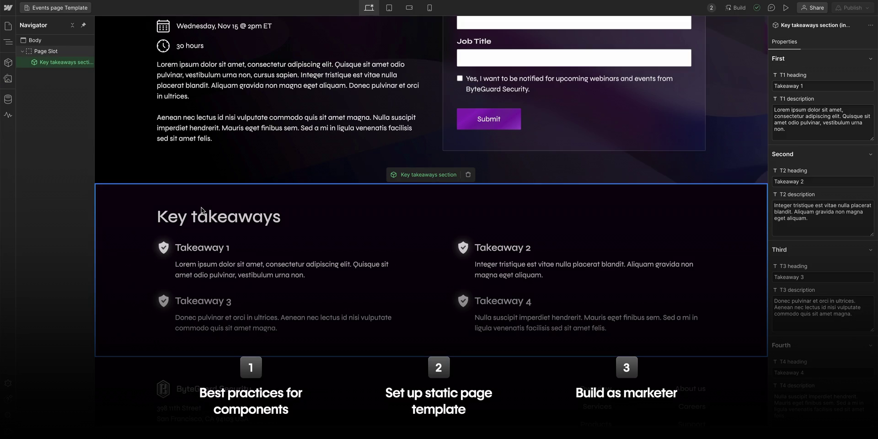
left_click(8, 62)
left_click_drag(51, 213, 129, 289)
scroll(129, 289, "down", 3)
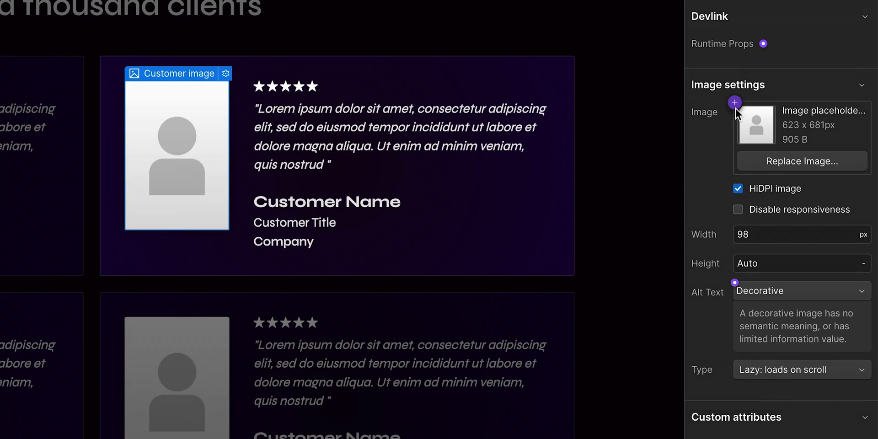
- Connect the card's image and quote paragraph to new Customer image and Customer quote properties
left_click(735, 104)
left_click(748, 130)
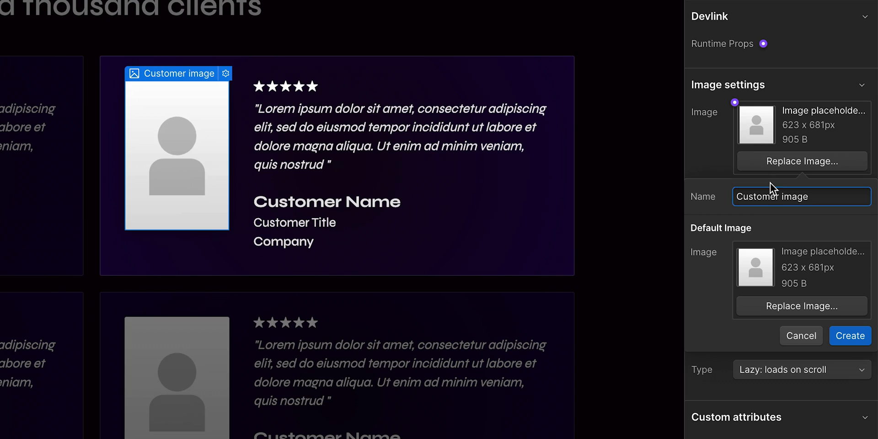
left_click(852, 336)
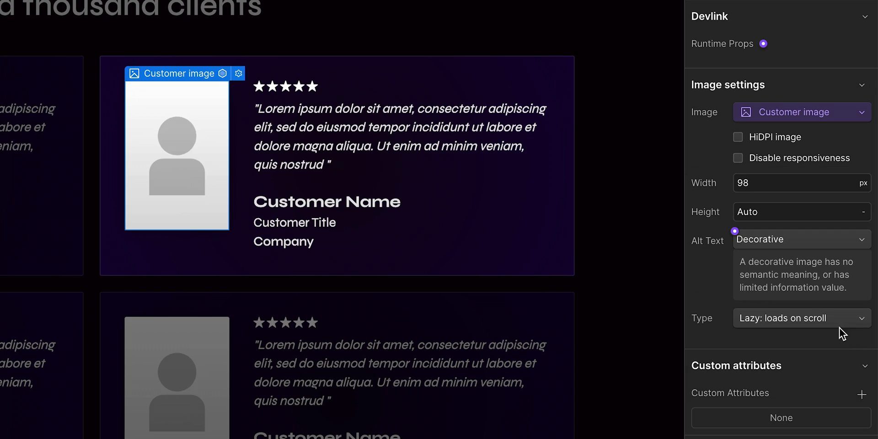
left_click(481, 117)
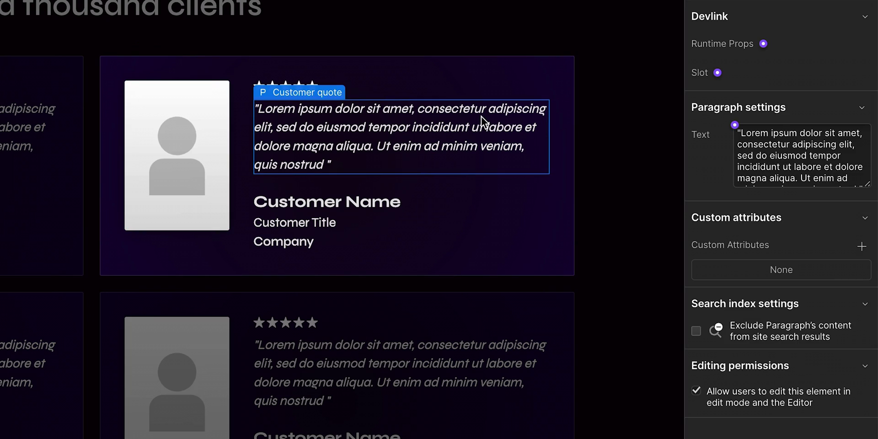
left_click(736, 129)
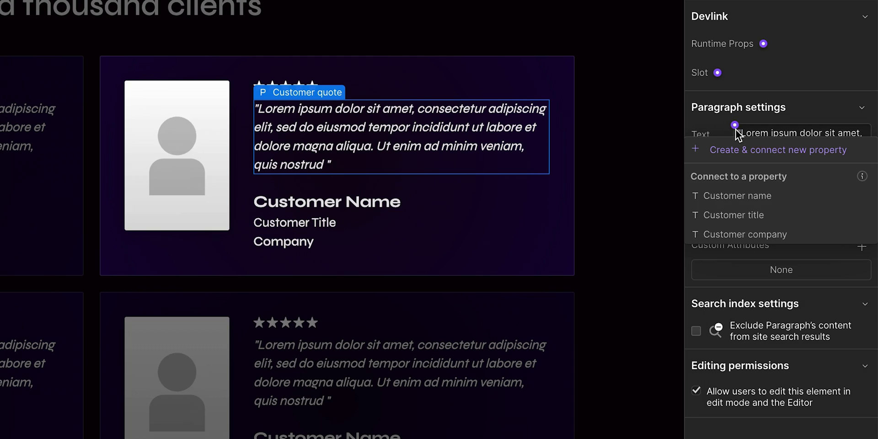
left_click(759, 151)
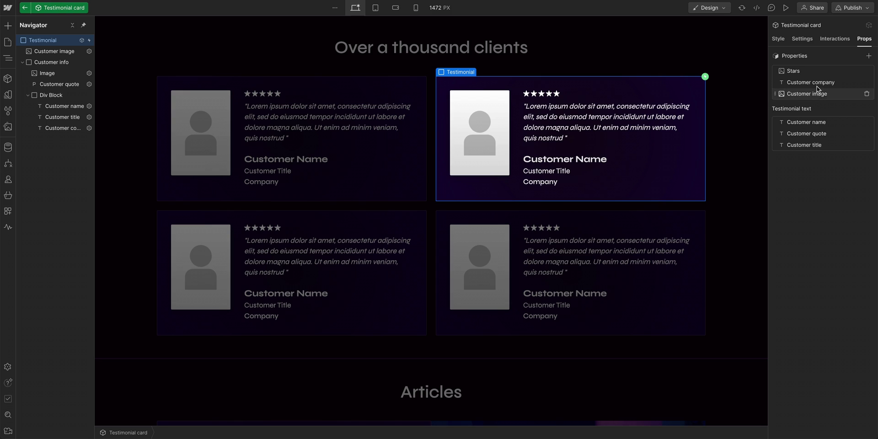
- Put Customer company in the Testimonial text group and move Customer quote above Customer name
left_click(803, 92)
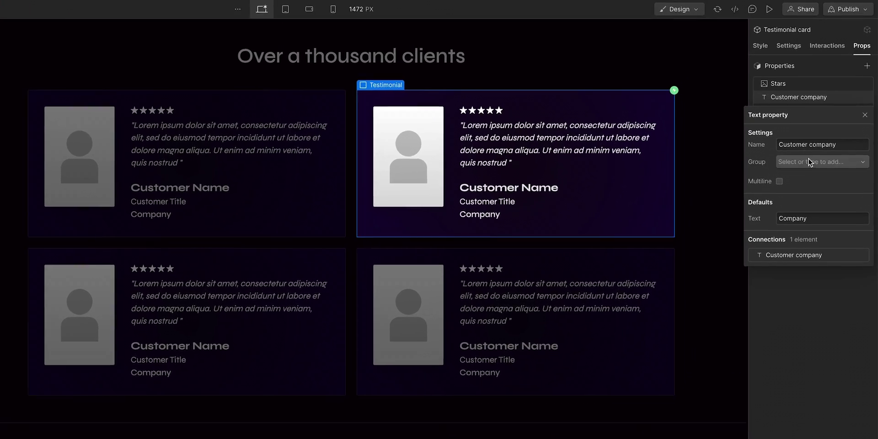
left_click(809, 162)
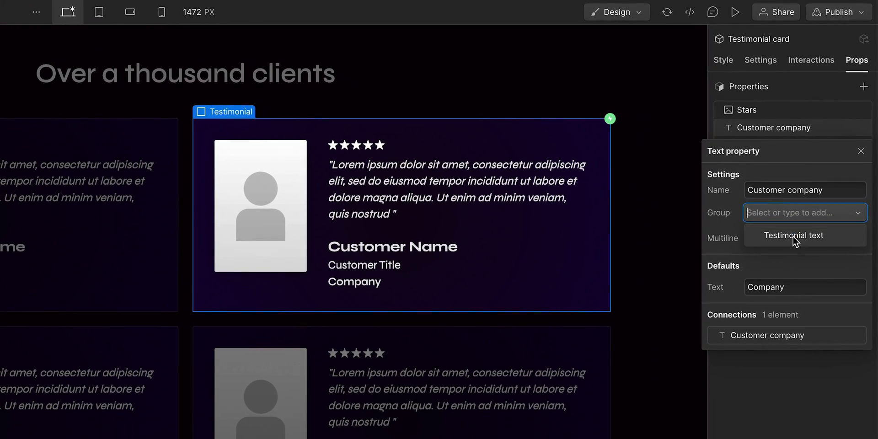
left_click(813, 178)
left_click_drag(719, 187, 721, 176)
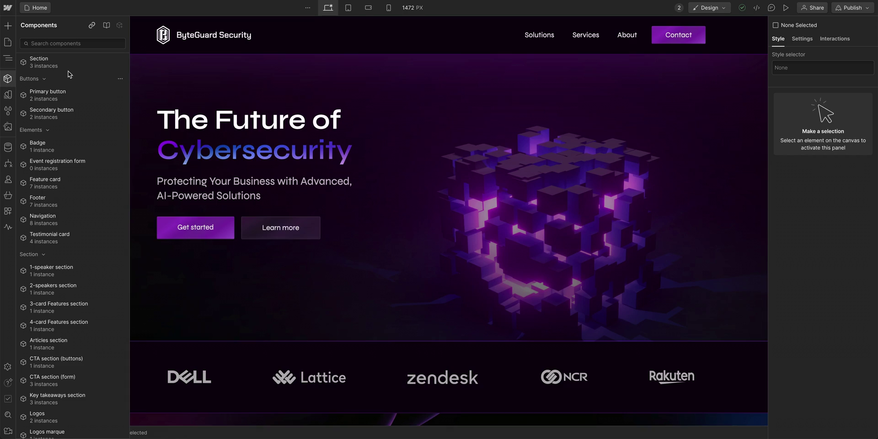
- Rename the Section component to 'Events hero section' and assign it to the Section group
left_click(121, 63)
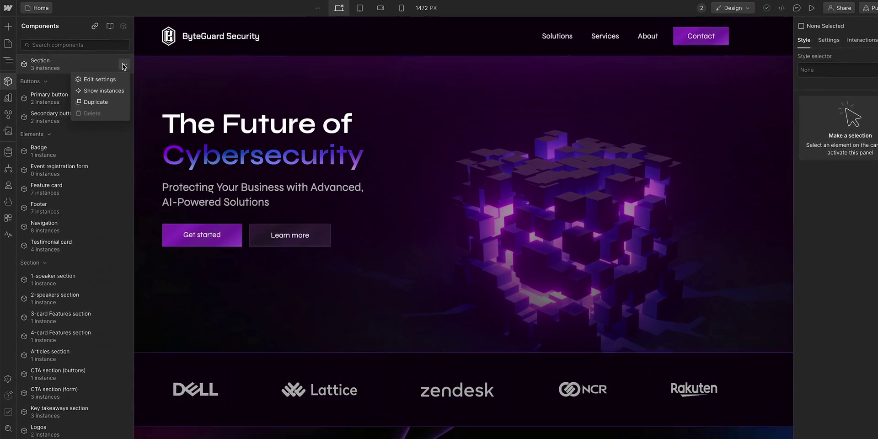
left_click(118, 76)
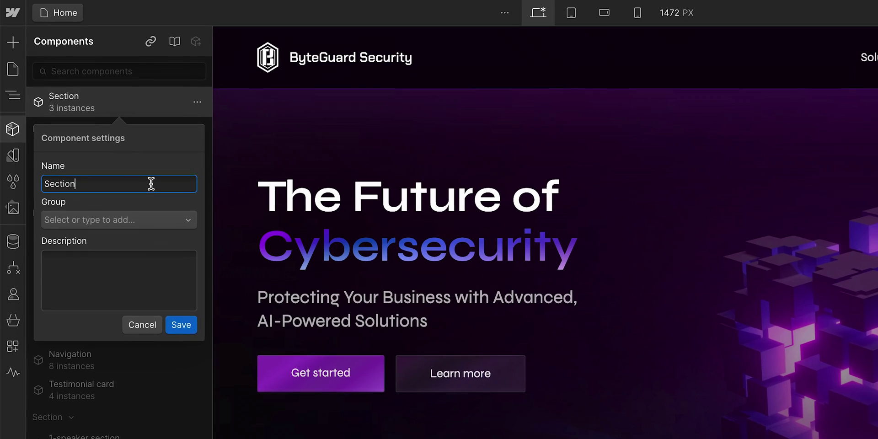
double_click(133, 165)
type("Events hero s")
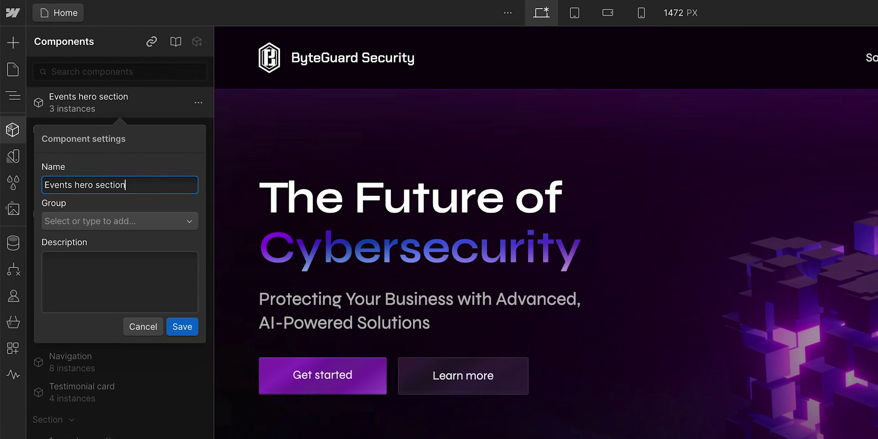
left_click(137, 219)
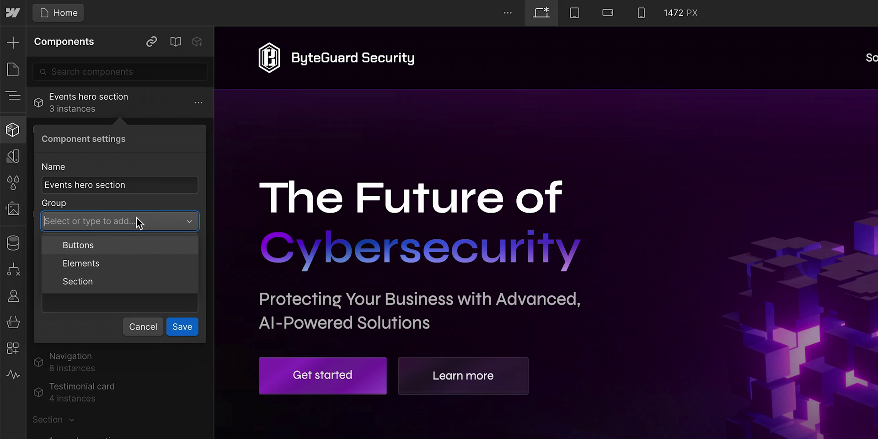
left_click(111, 279)
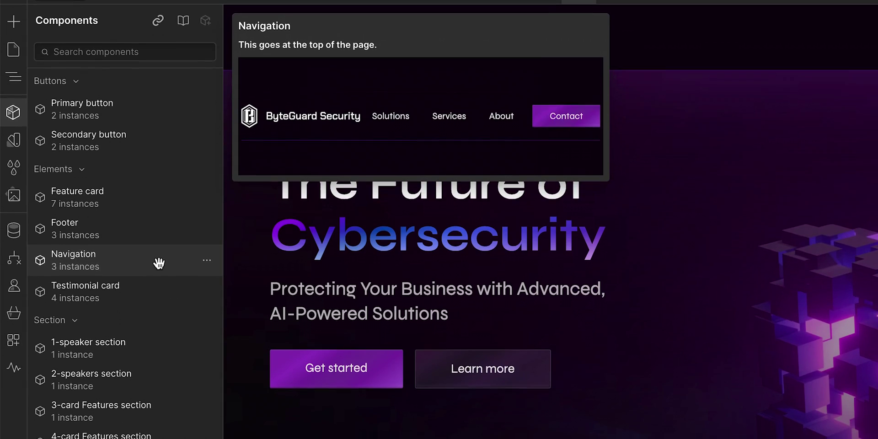
- Preview the components listed in the Components panel
mouse_move(158, 370)
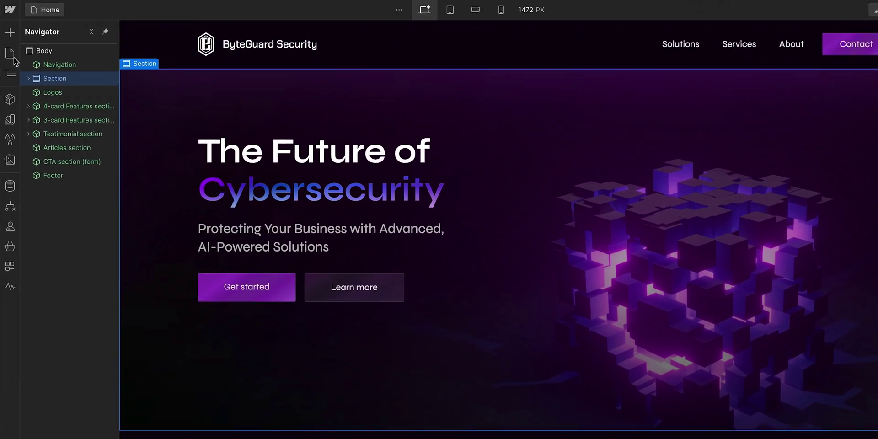
- Create a static page template named 'Events page', described as for hosted events and webinars
left_click(14, 55)
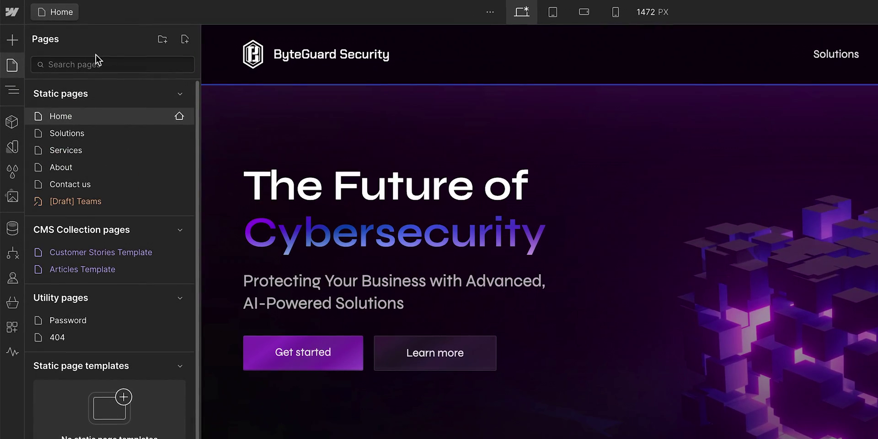
left_click(185, 40)
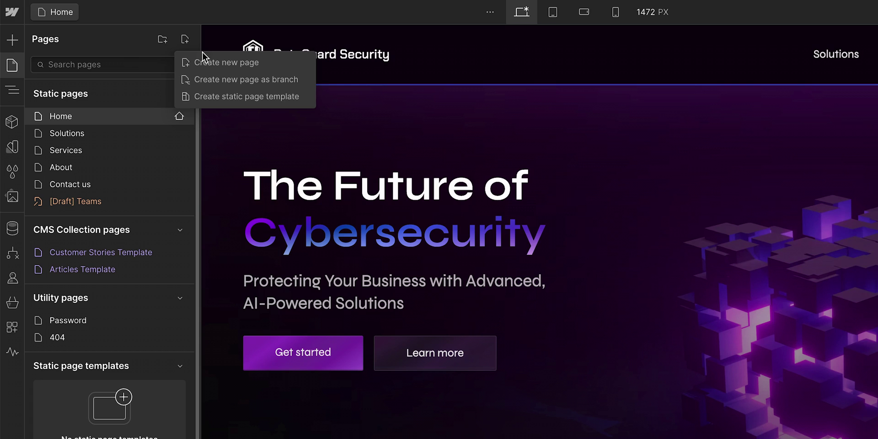
left_click(256, 97)
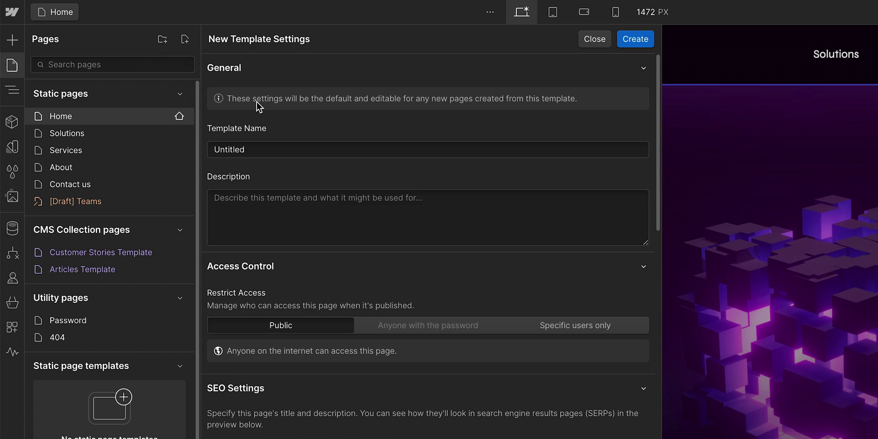
double_click(269, 149)
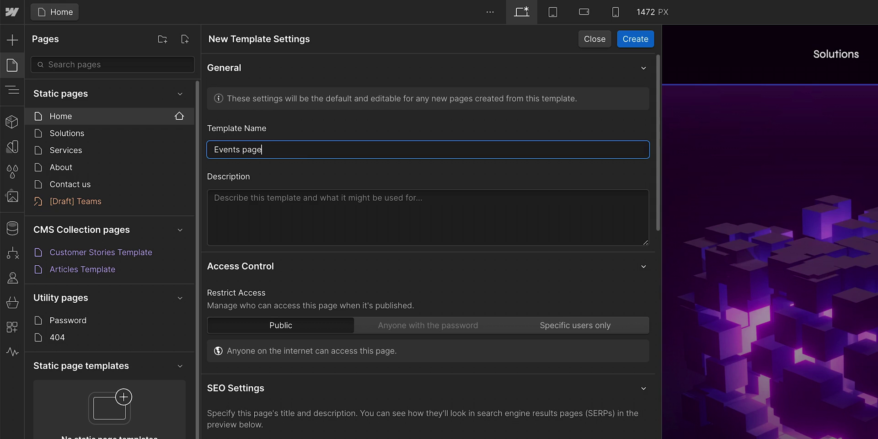
left_click(286, 205)
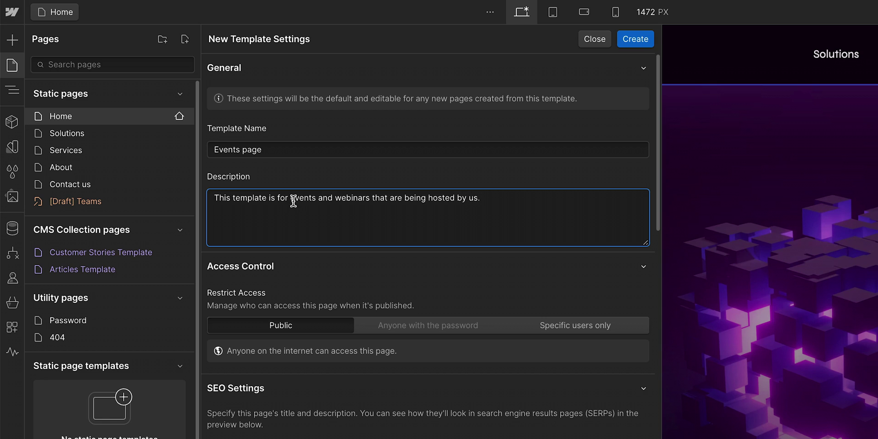
left_click(636, 40)
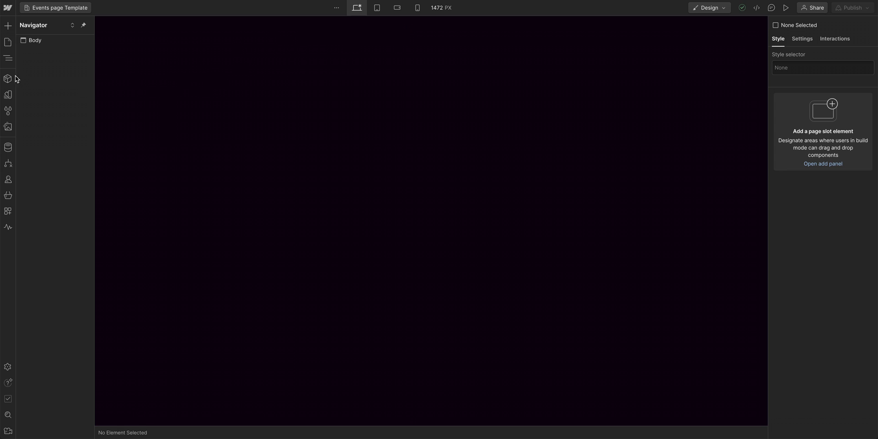
- Place Navigation and Footer on the template, then insert Events hero section between them
left_click(9, 78)
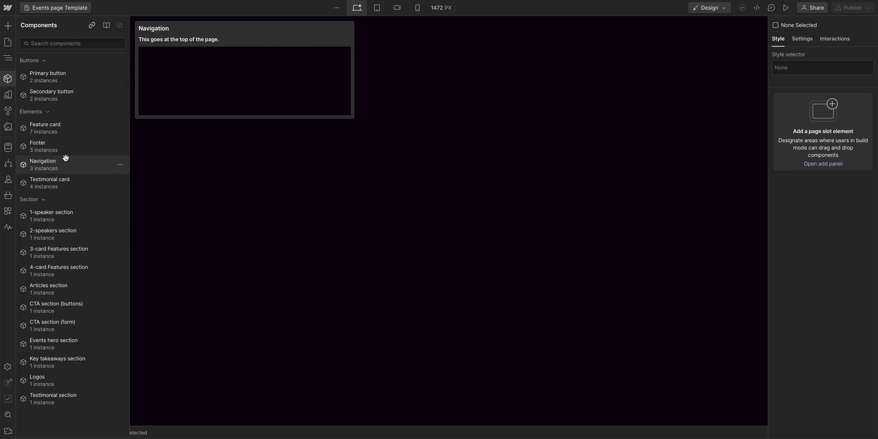
left_click_drag(67, 162, 173, 101)
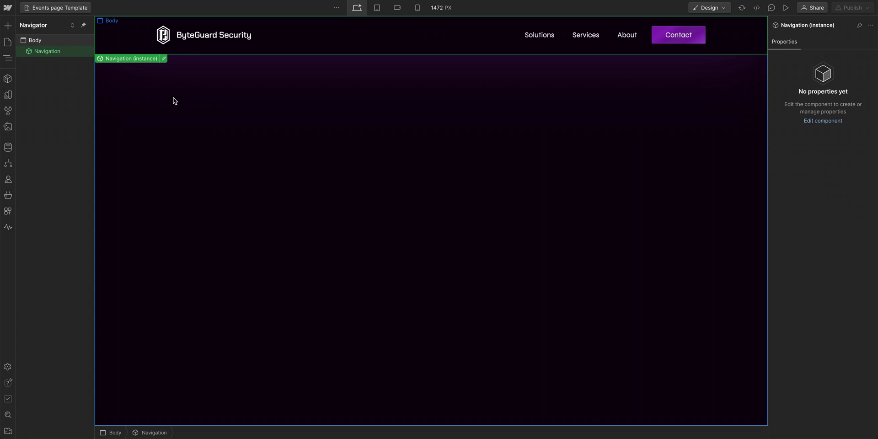
left_click(7, 79)
left_click_drag(69, 146, 165, 174)
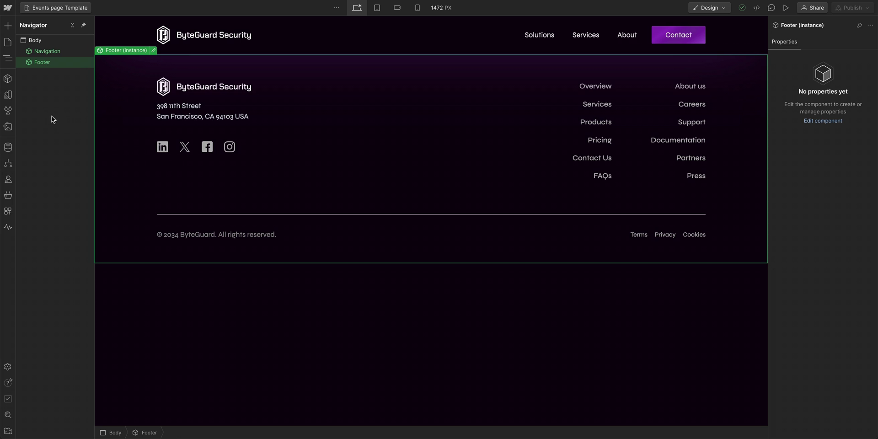
left_click(8, 79)
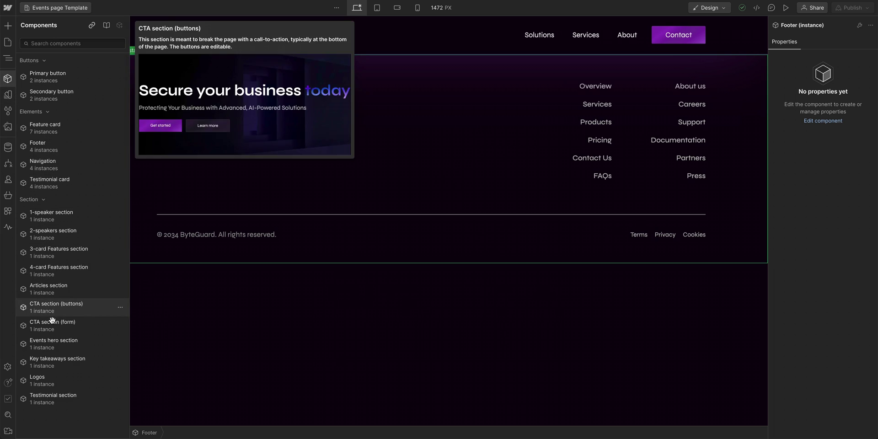
left_click_drag(54, 340, 147, 95)
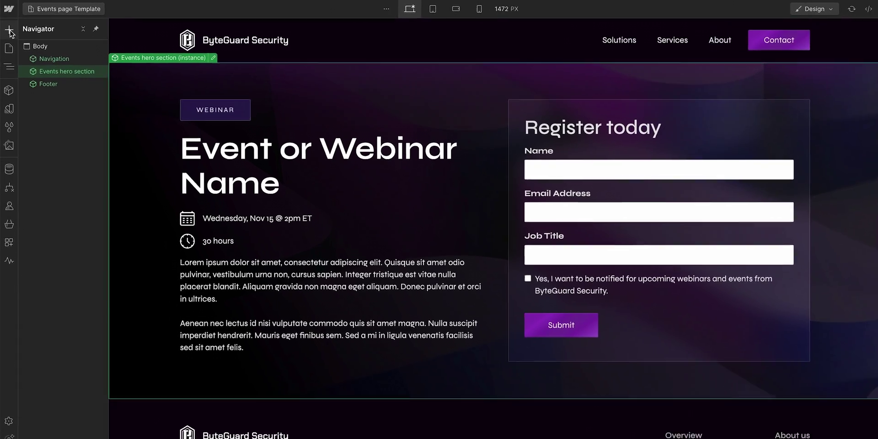
- Drag a Page Slot element from the Add panel below the Events hero section, above the Footer
left_click(7, 26)
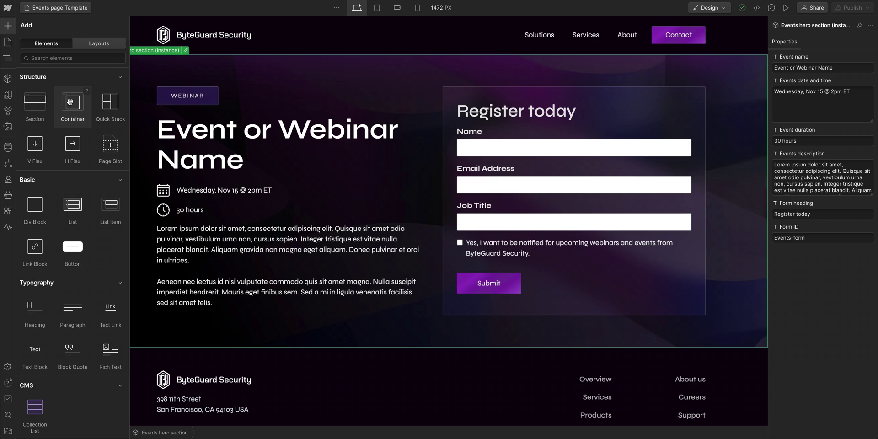
left_click_drag(106, 146, 182, 344)
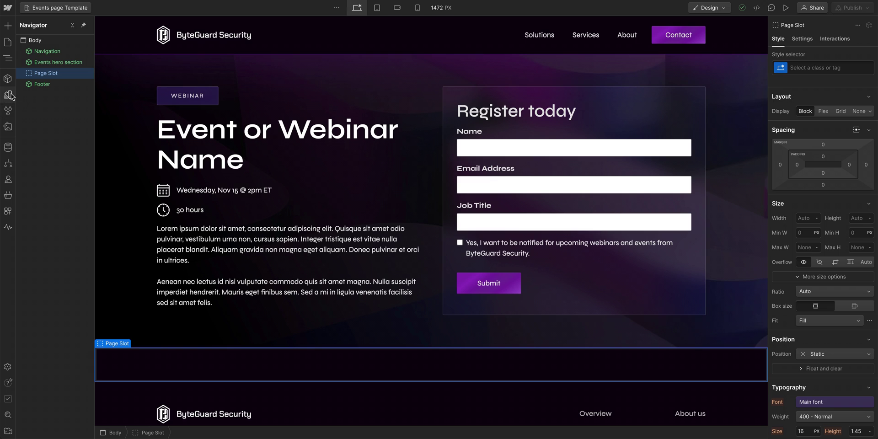
left_click(8, 81)
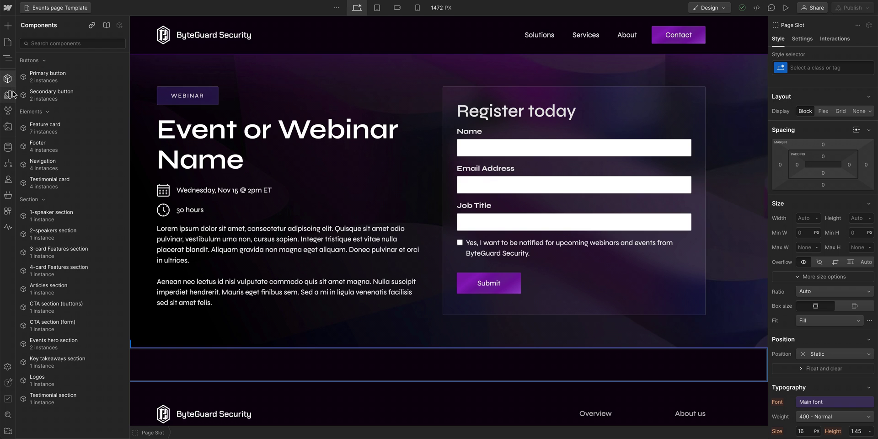
mouse_move(75, 216)
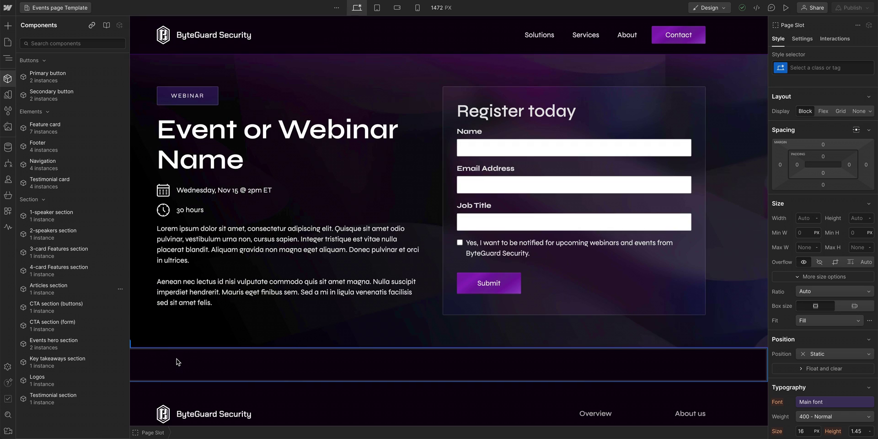
left_click(178, 362)
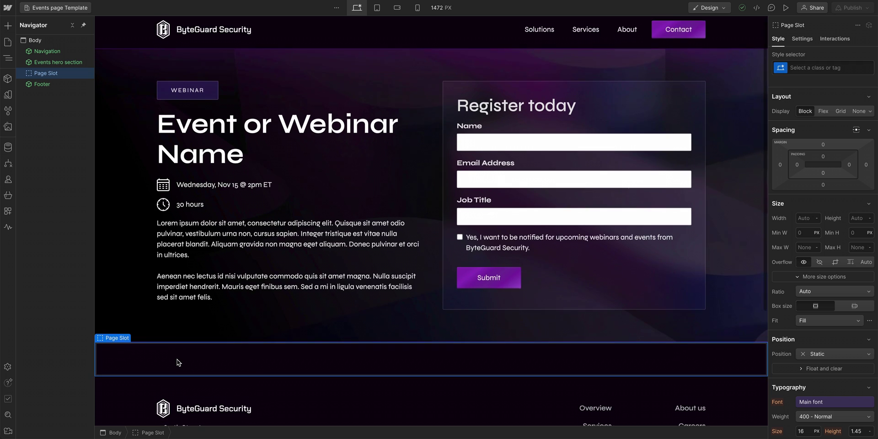
scroll(179, 361, "down", 3)
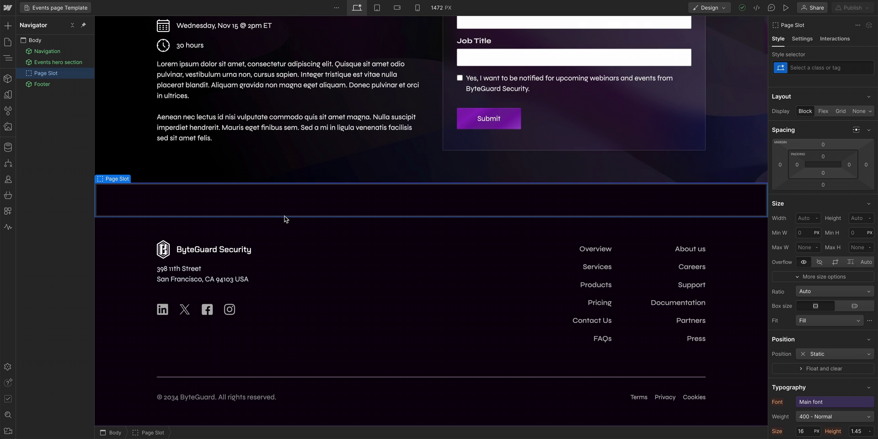
scroll(284, 218, "up", 3)
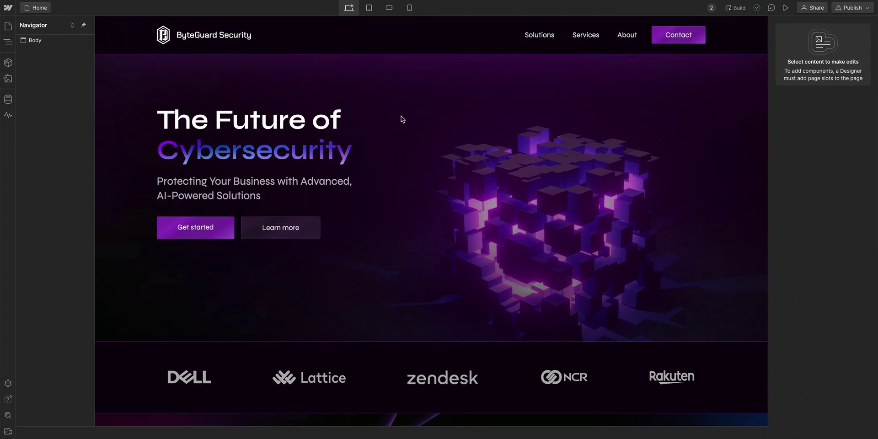
- Replace the hero subtitle text with 'Safeguard Your Business with Cutting-Edge AI-Driven Solutions'
triple_click(275, 186)
type("Saf")
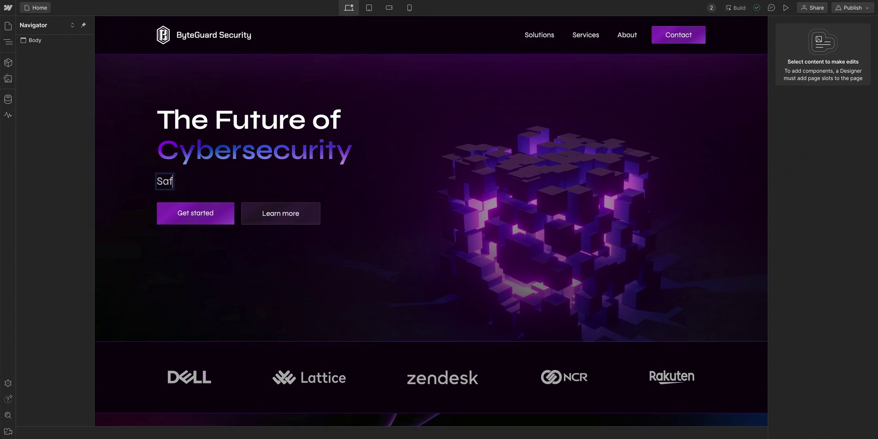
type("eguard Your Business with Cutting-Edge AI-Driven")
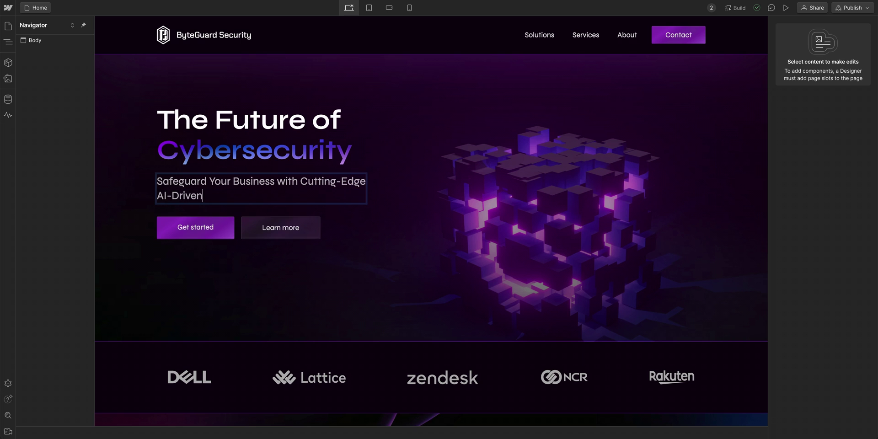
type(" Solutions")
left_click(262, 212)
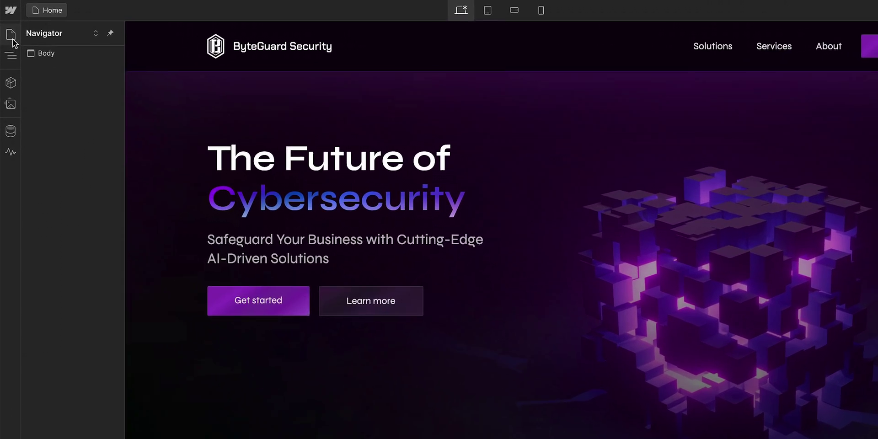
- Create the page 'Fortify Your IT Fortress Webinar' using the Events page template
left_click(12, 37)
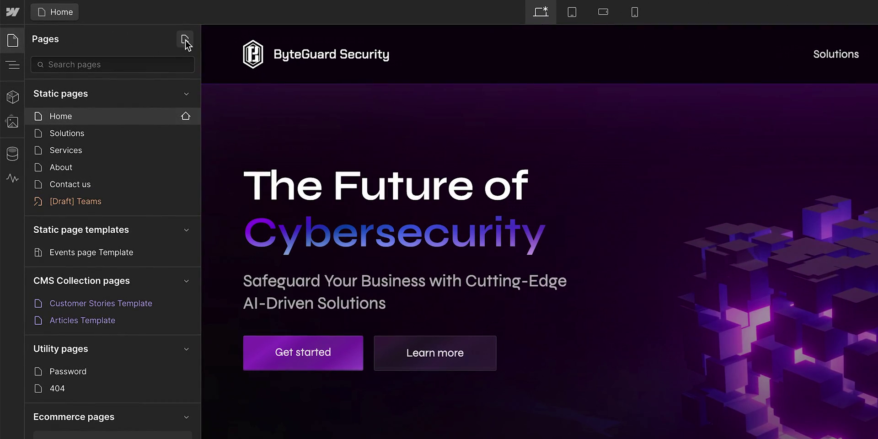
left_click(185, 39)
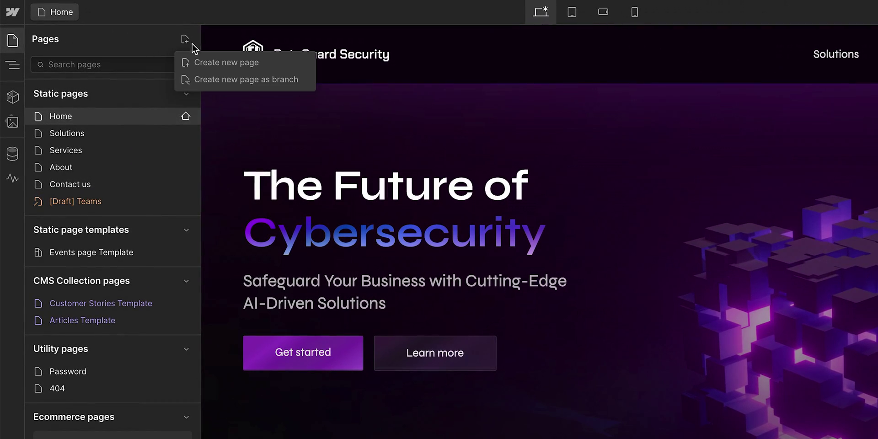
left_click(232, 65)
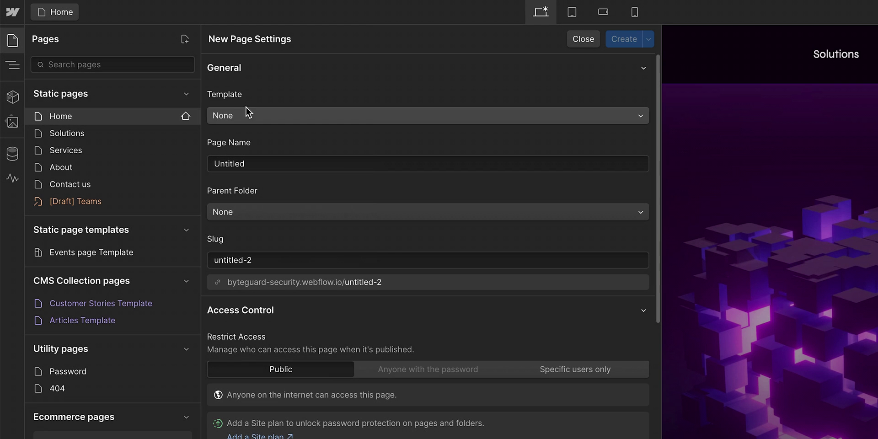
left_click(247, 116)
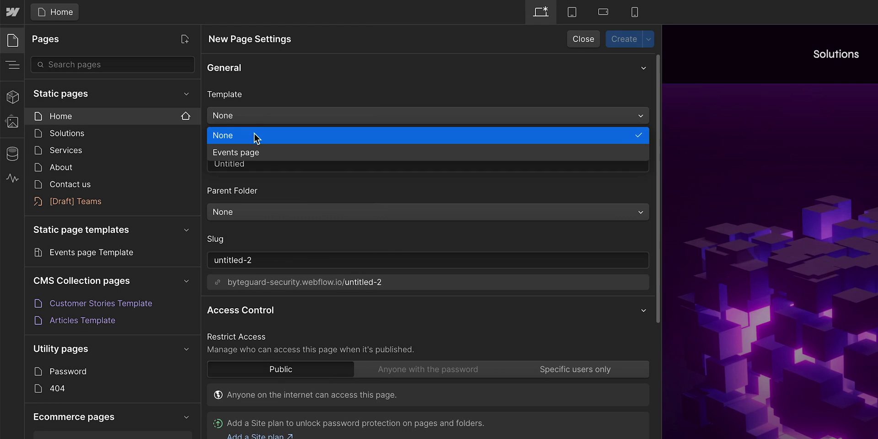
left_click(262, 154)
type("Fortify Your IT Fortress Webinar")
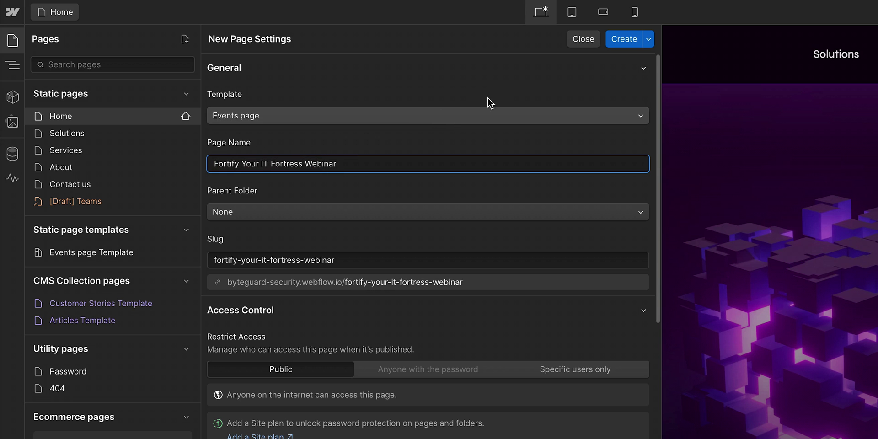
left_click(615, 42)
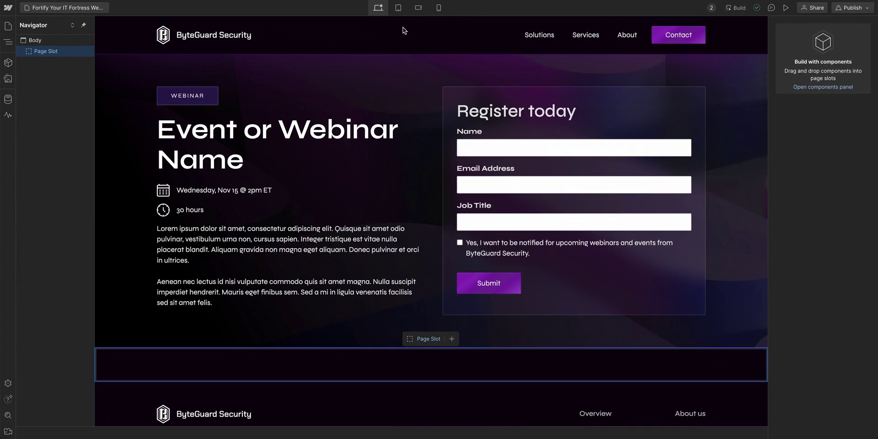
- Add the 1-speaker section from Components into the webinar page's page slot
left_click(447, 364)
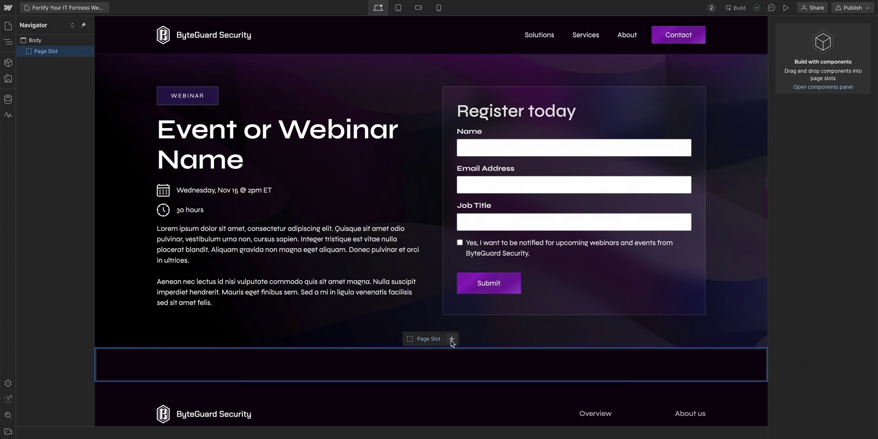
left_click(451, 338)
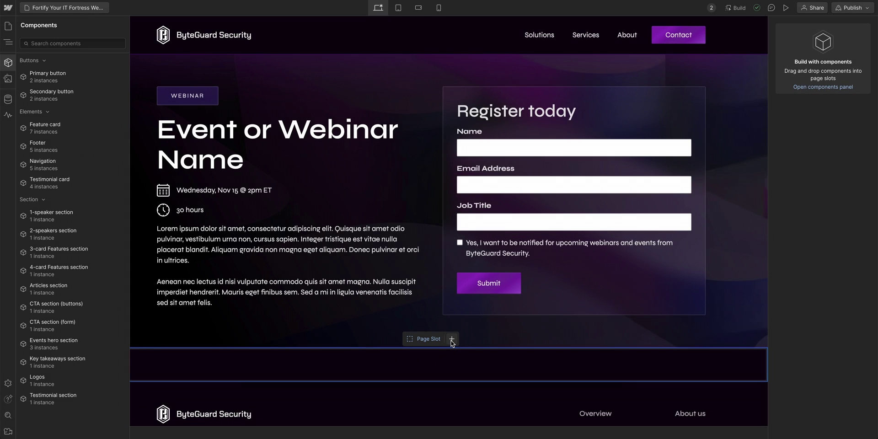
mouse_move(85, 217)
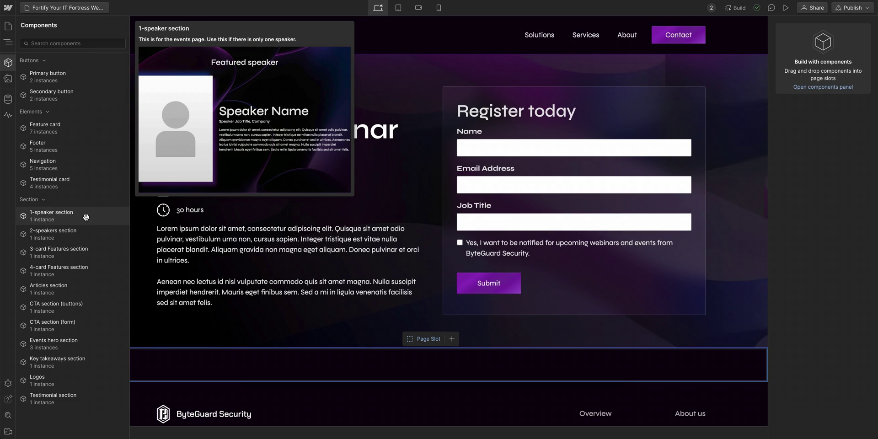
left_click_drag(88, 218, 216, 358)
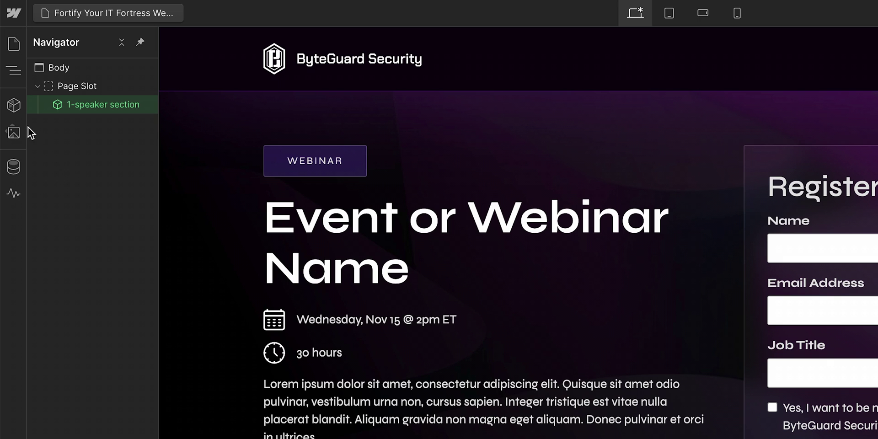
- Drop the CTA section (buttons) into the page slot, ordered below the 1-speaker section
left_click(15, 111)
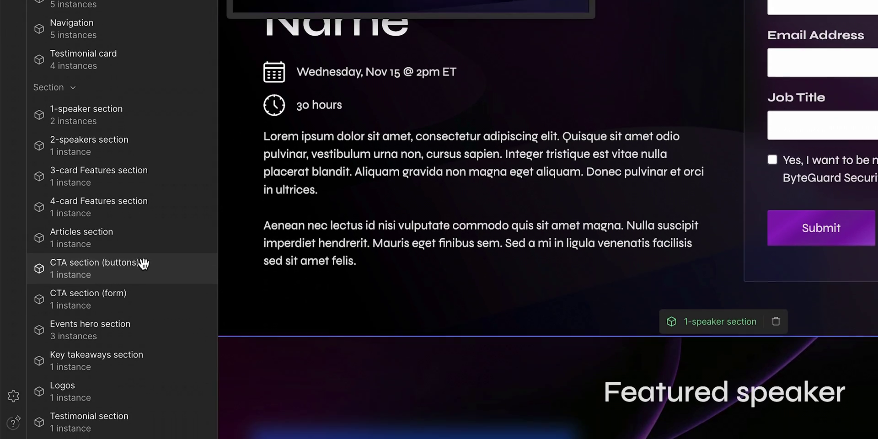
left_click_drag(147, 345, 356, 412)
left_click_drag(356, 279, 381, 290)
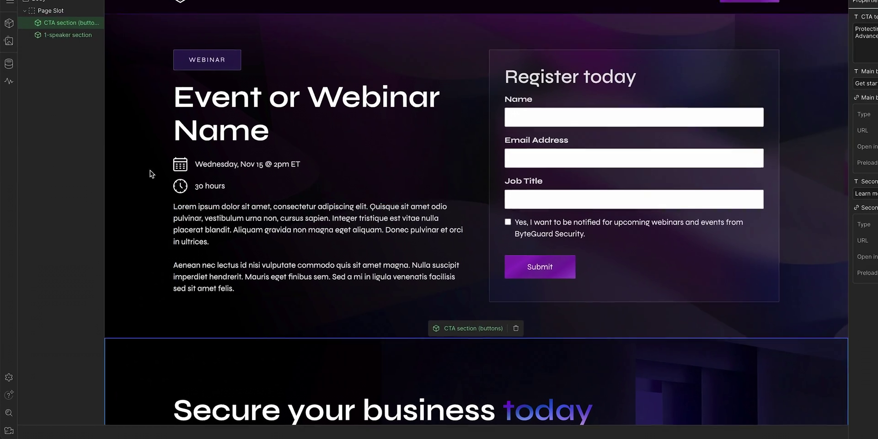
left_click_drag(67, 28, 64, 40)
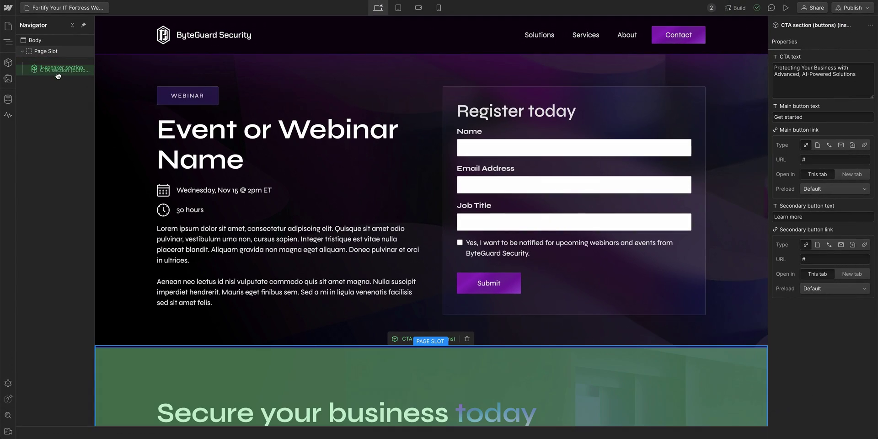
left_click_drag(58, 76, 58, 76)
scroll(111, 117, "down", 1)
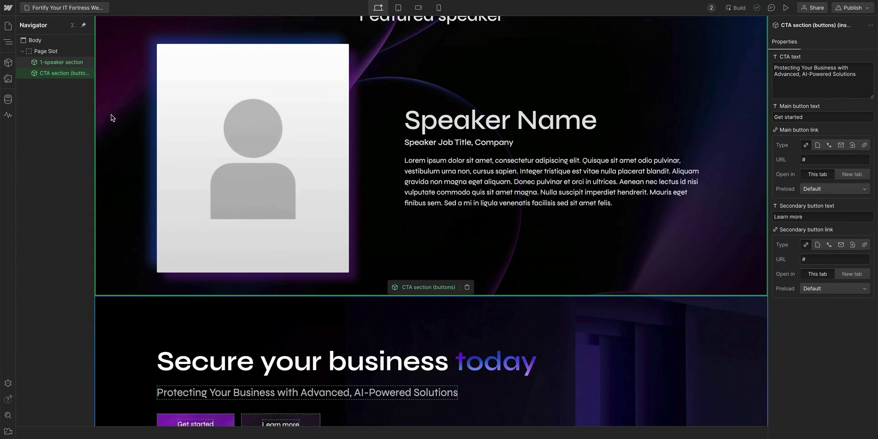
scroll(111, 117, "down", 2)
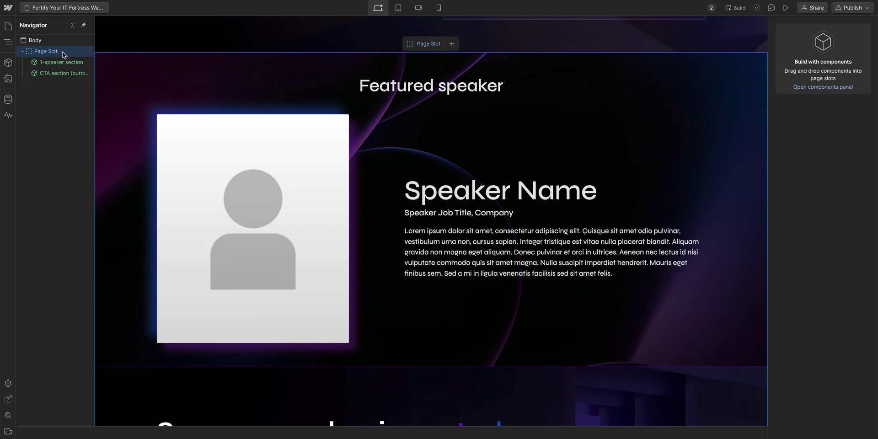
- Add the Key takeaways section at the top of the page slot
left_click(8, 63)
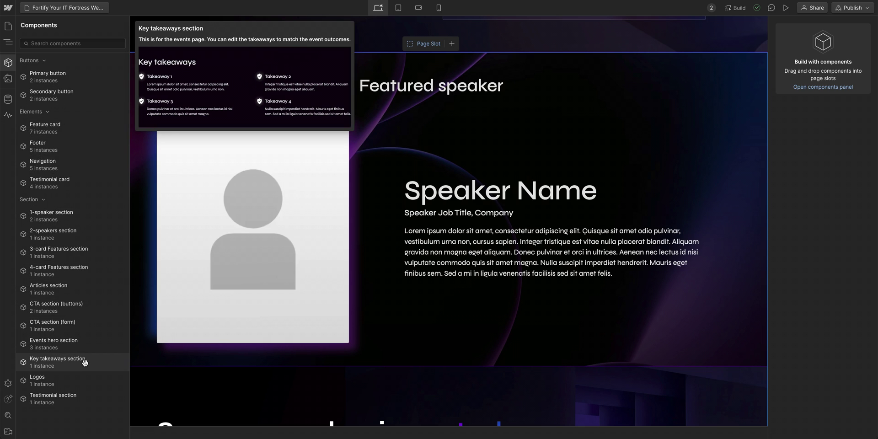
left_click_drag(57, 360, 141, 62)
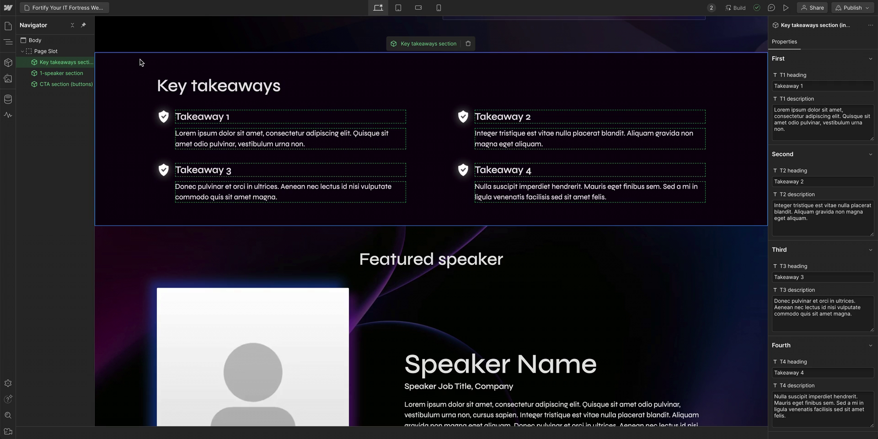
scroll(140, 62, "up", 10)
- Replace the hero description and set the woman's portrait as the speaker photo
triple_click(195, 237)
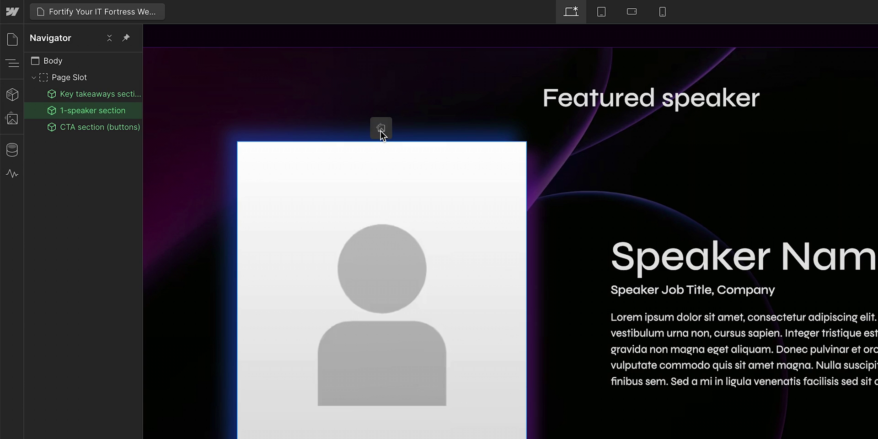
left_click(381, 128)
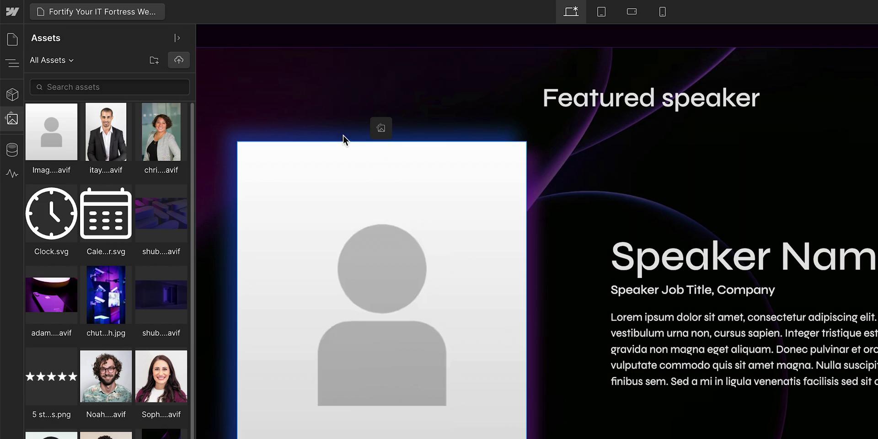
left_click(162, 139)
type("ss")
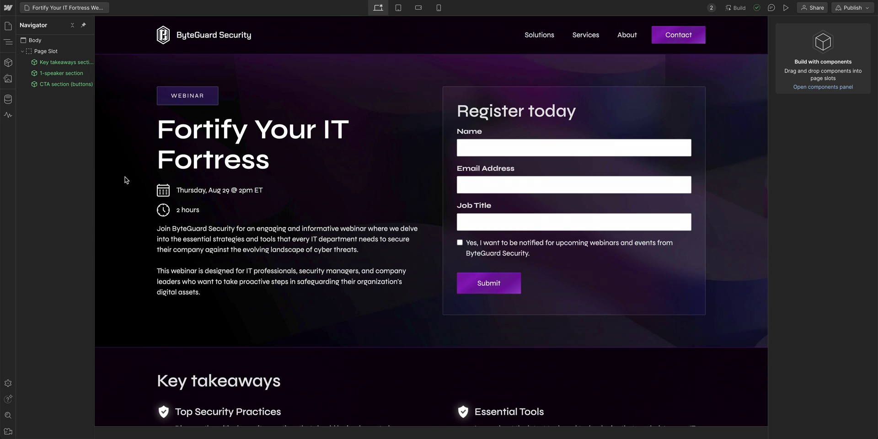
- Review the finished webinar page, then bring up the Publish destination choices
scroll(127, 180, "down", 7)
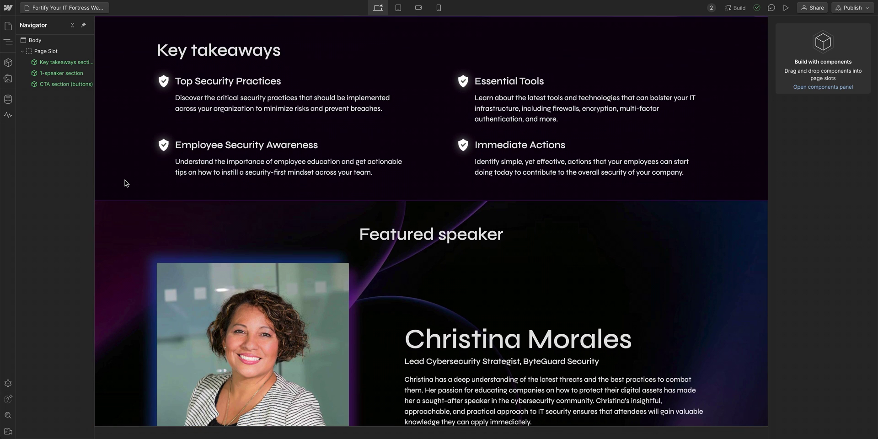
scroll(127, 183, "down", 10)
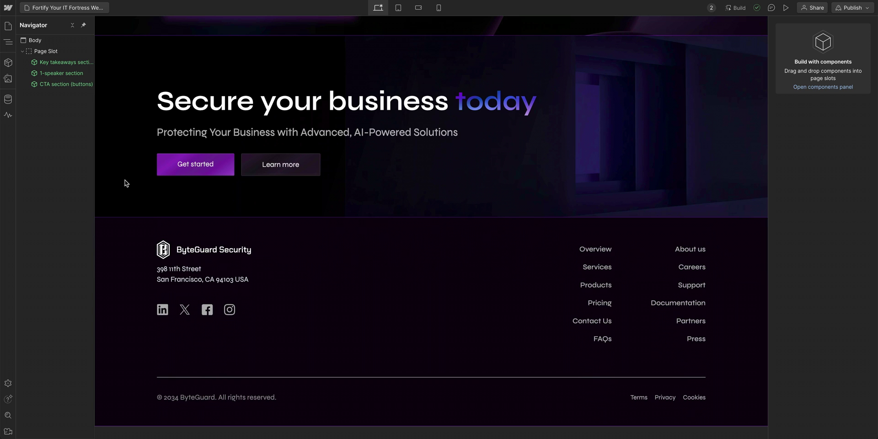
scroll(126, 183, "up", 17)
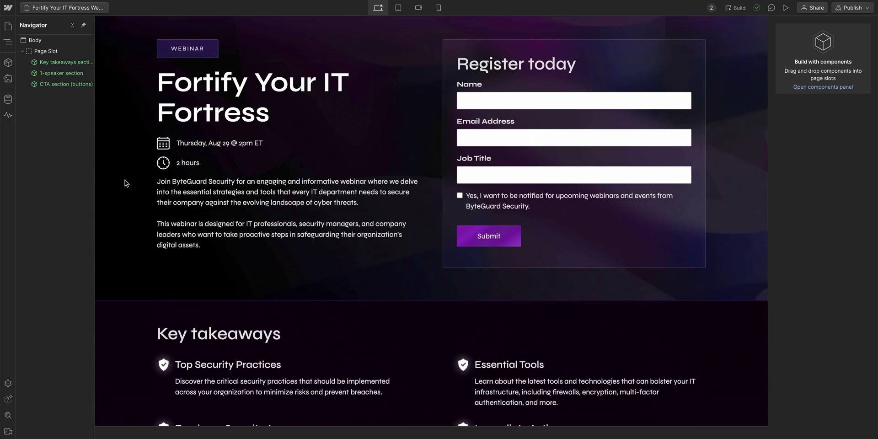
scroll(126, 183, "up", 1)
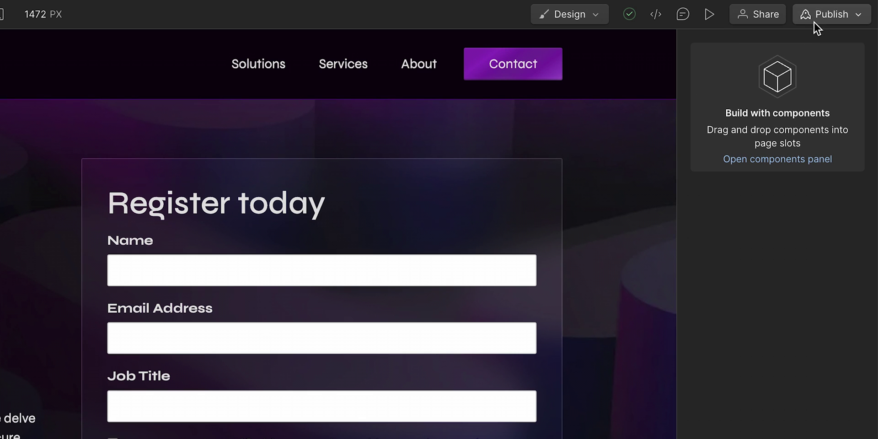
left_click(826, 21)
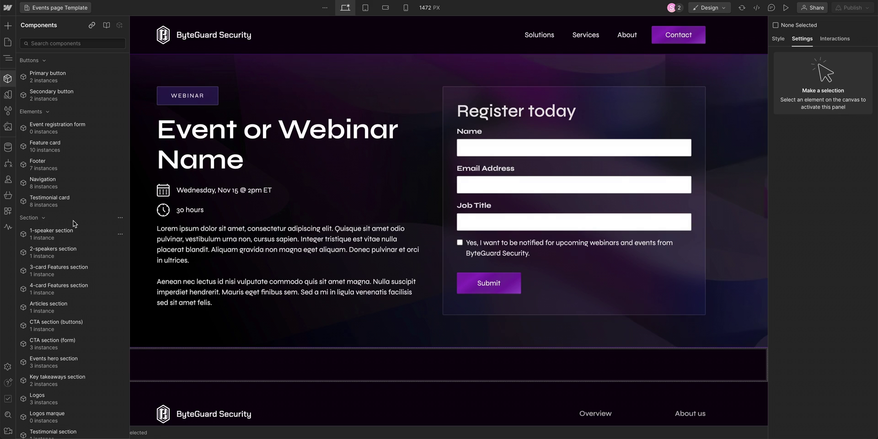
- Place the Logos marque component in the Events page Template just above the page slot
mouse_move(78, 412)
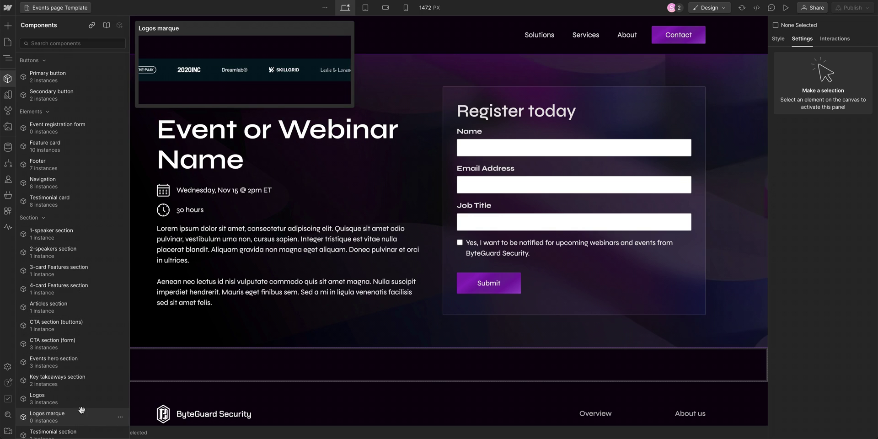
left_click_drag(83, 407, 140, 350)
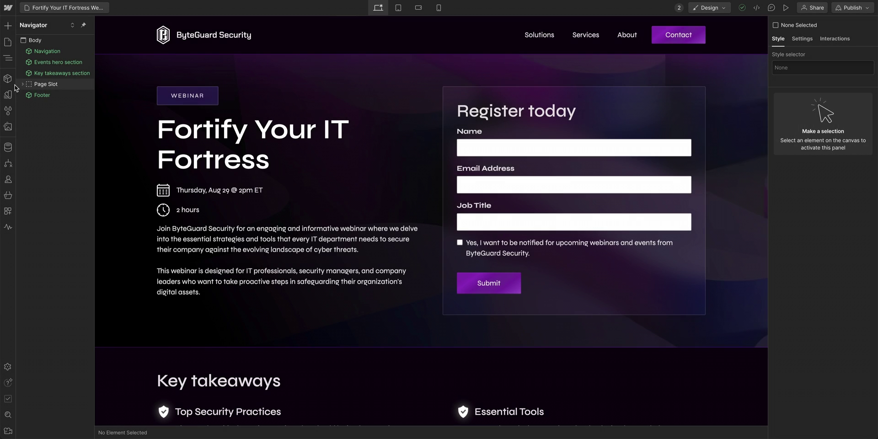
left_click(10, 83)
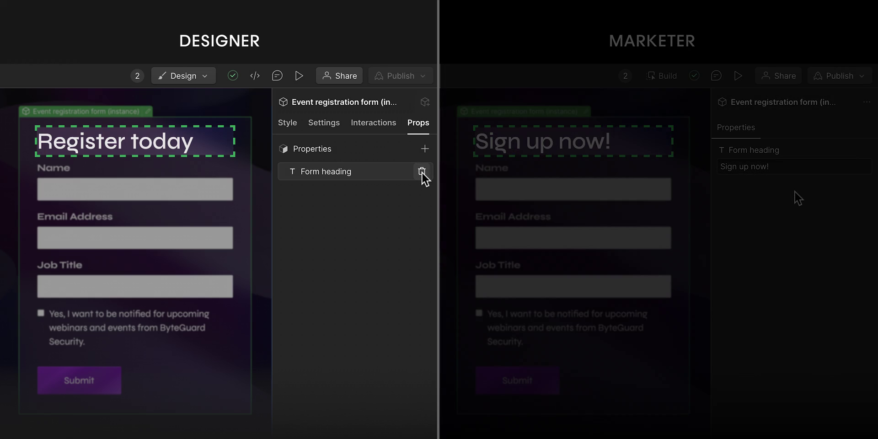
- Remove the registration form's Form heading property and switch the testimonial card stars to 5 stars.png
left_click(421, 172)
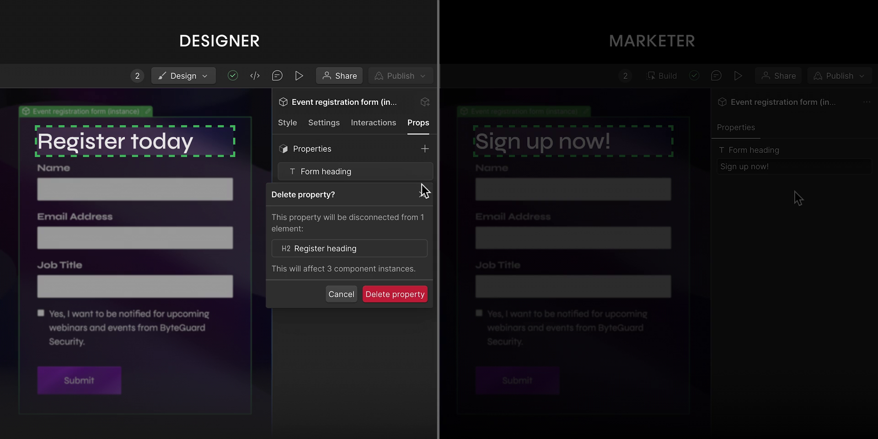
left_click(398, 295)
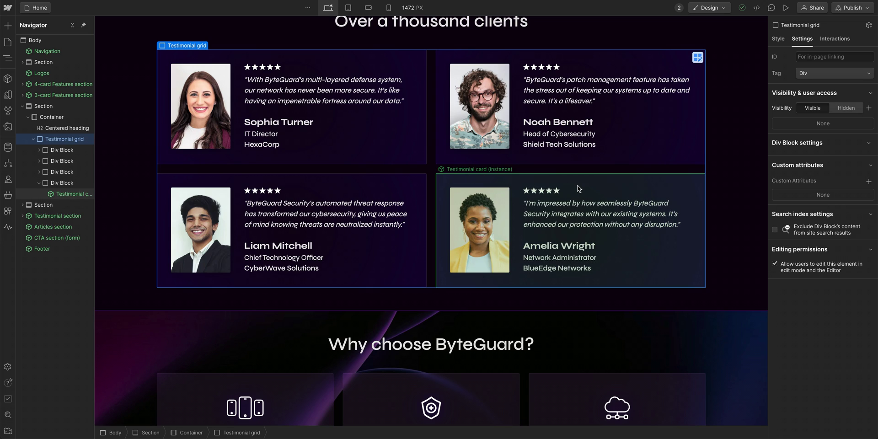
double_click(579, 188)
left_click(557, 191)
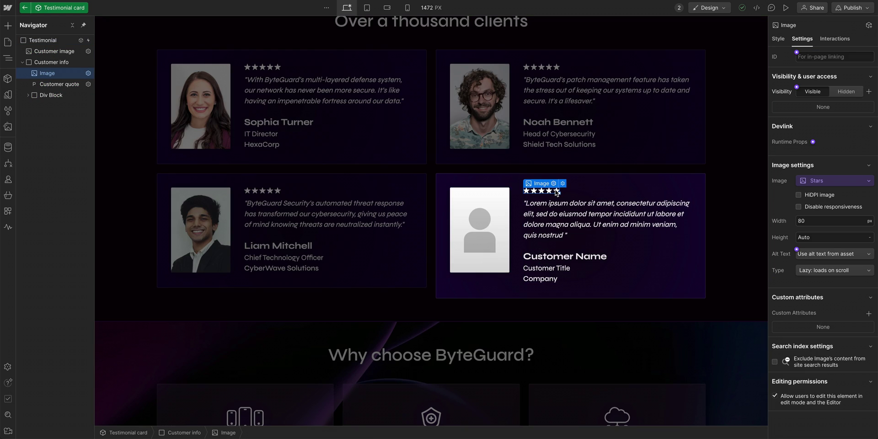
left_click(813, 186)
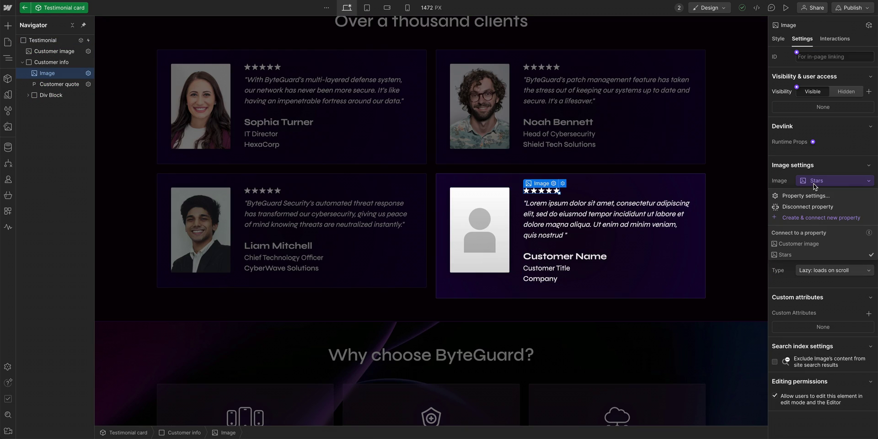
left_click(801, 209)
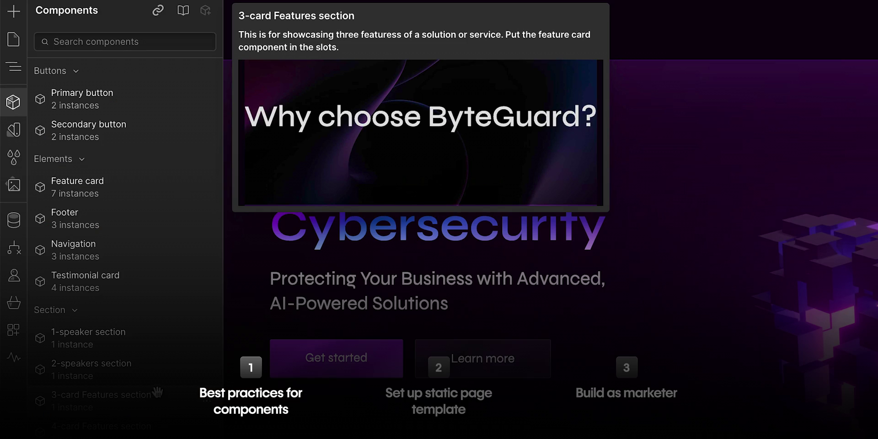
- Add a Page Slot to the Events page Template
mouse_move(157, 352)
mouse_move(159, 124)
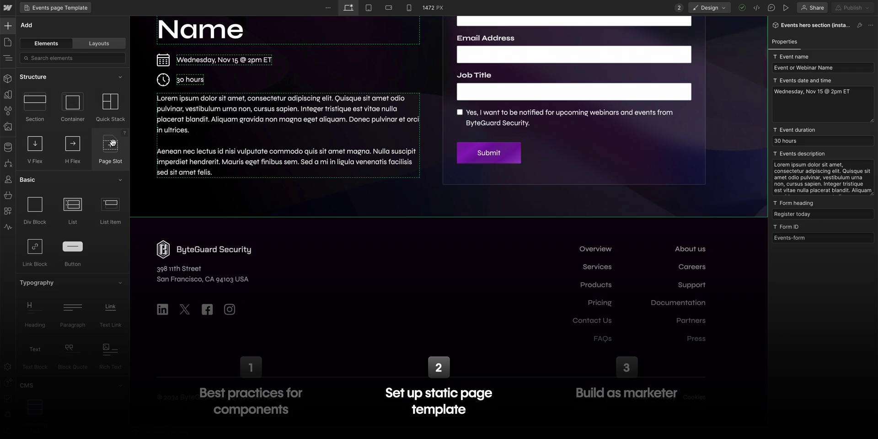
left_click_drag(110, 147, 166, 216)
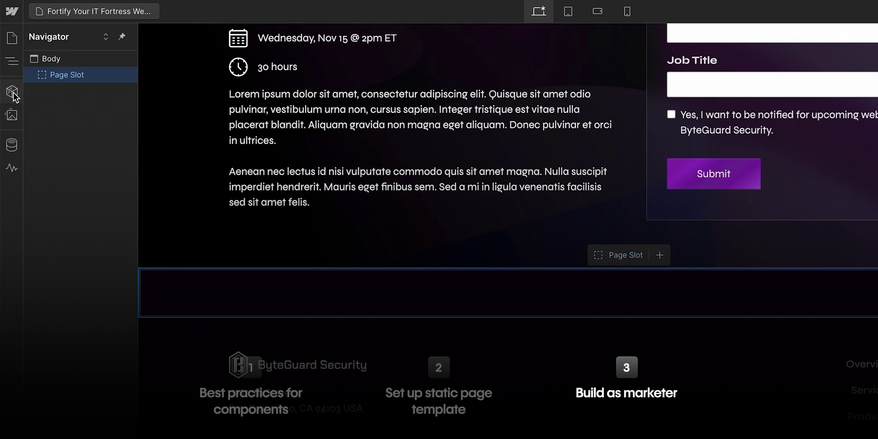
- Drop the Key takeaways section into the Fortify Your IT Fortress webinar page's slot
left_click(8, 78)
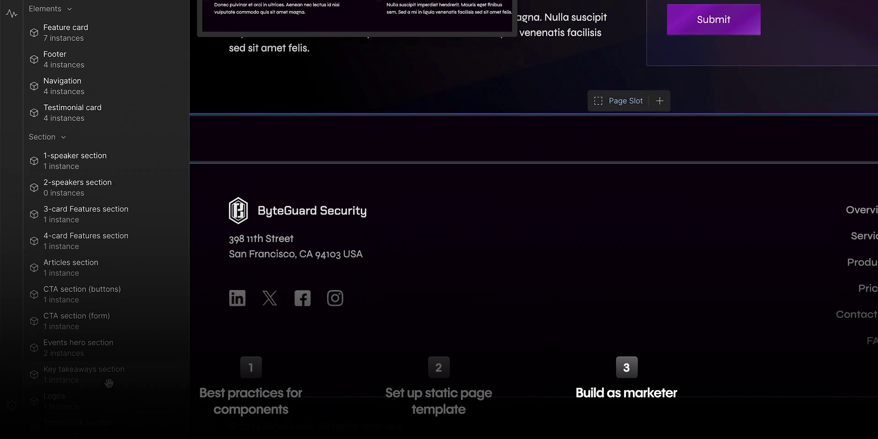
left_click_drag(68, 393, 294, 147)
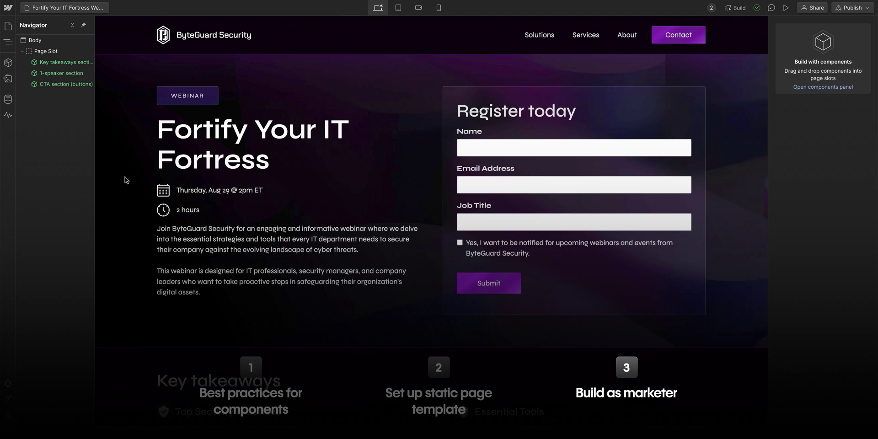
scroll(183, 110, "down", 6)
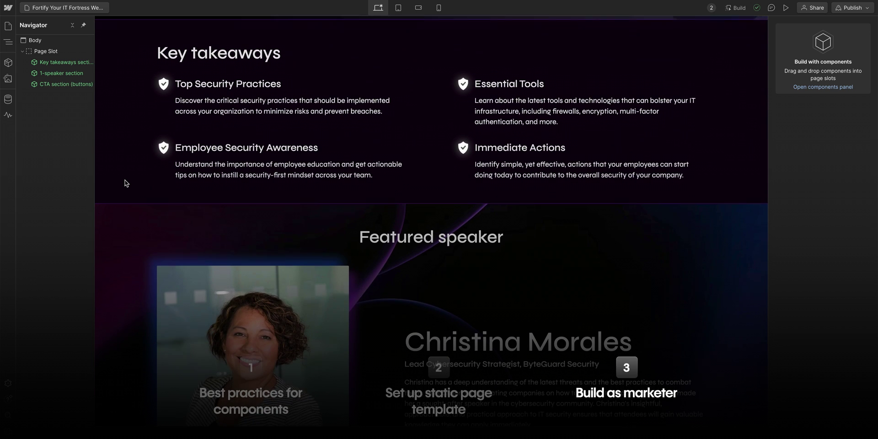